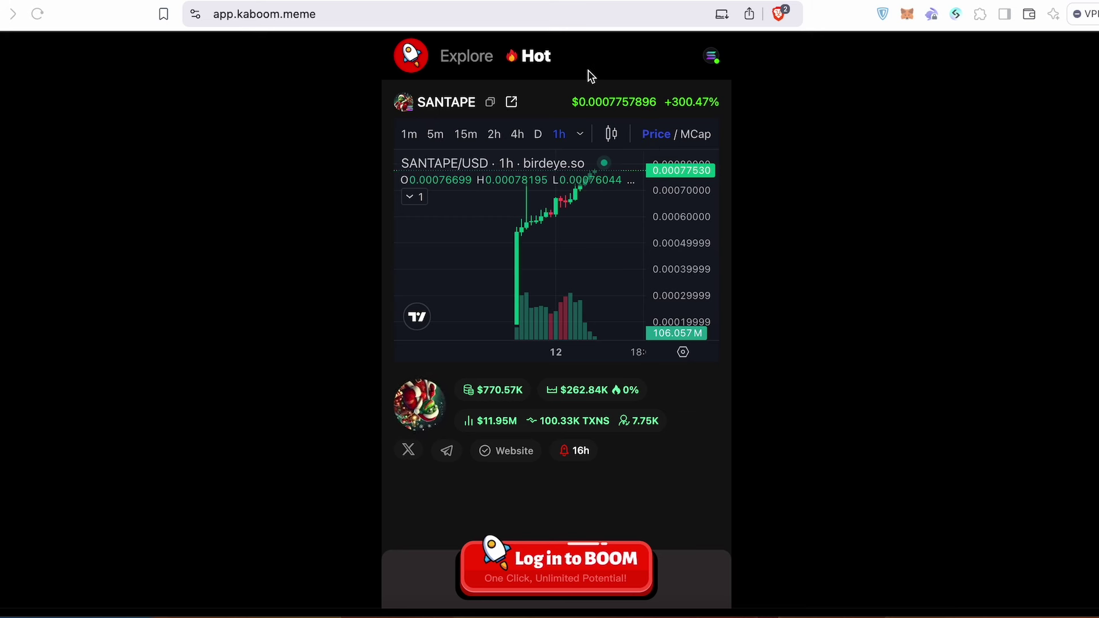
Check the network list twice, leaving the network unchanged
click(711, 56)
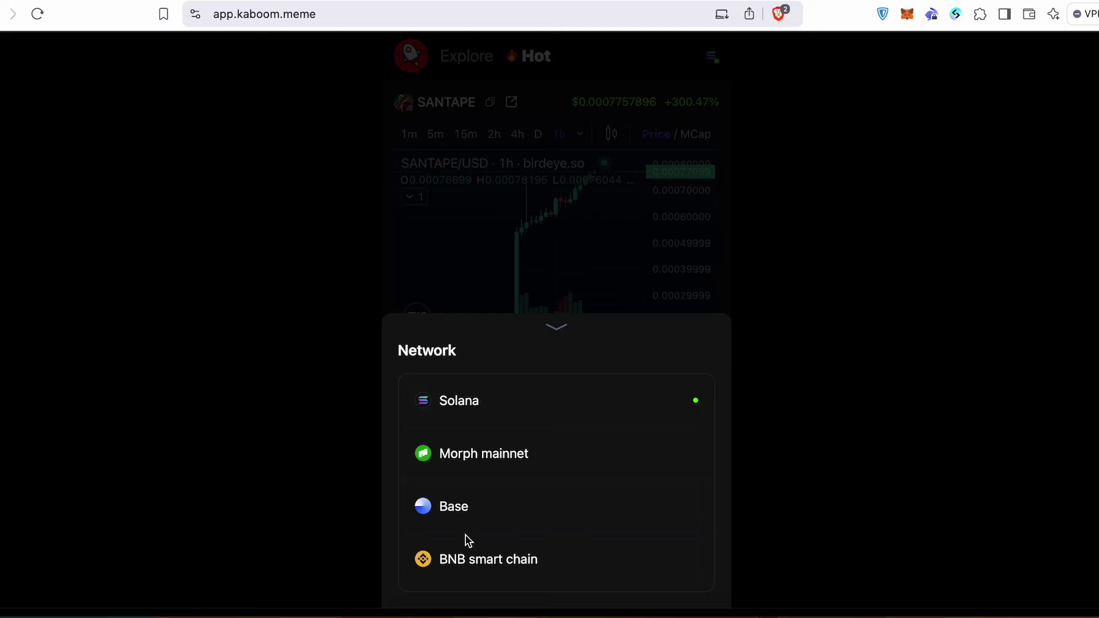
click(822, 279)
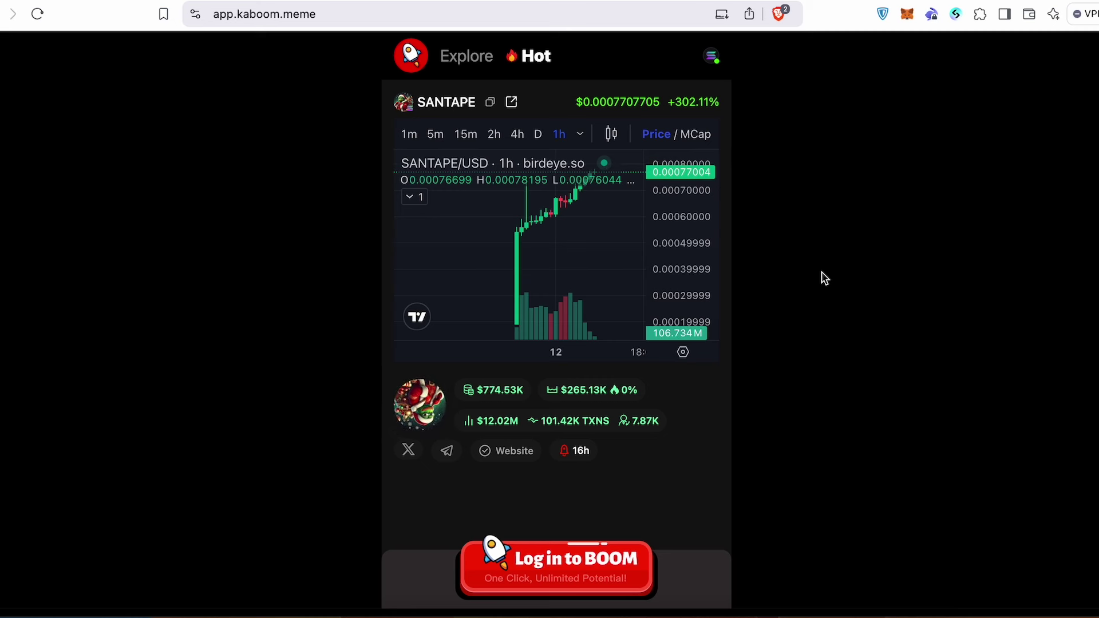
click(711, 58)
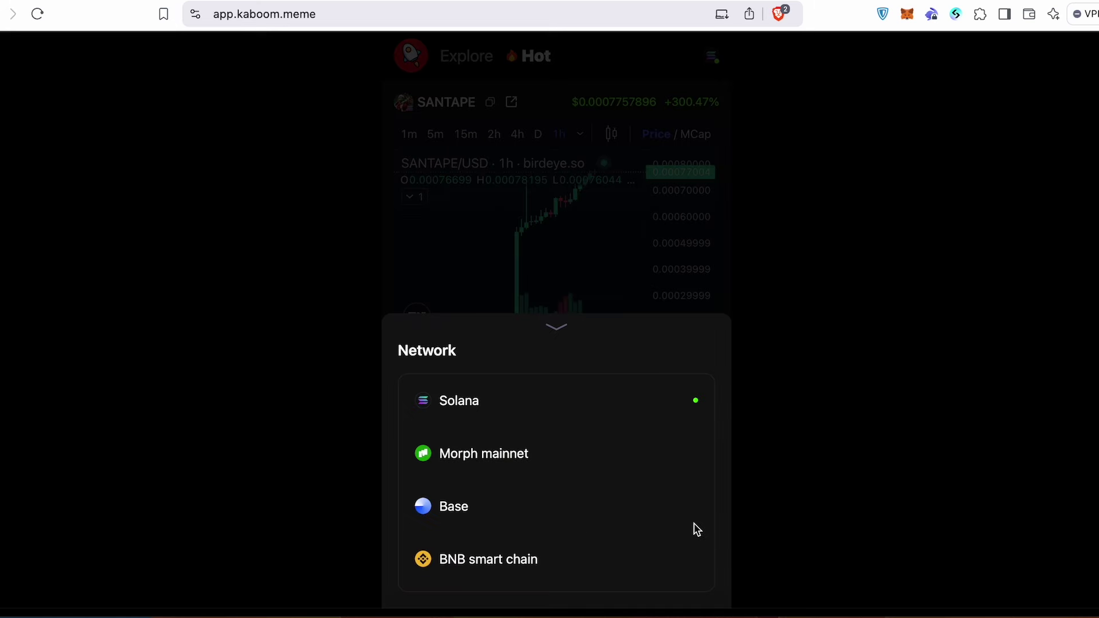
click(418, 58)
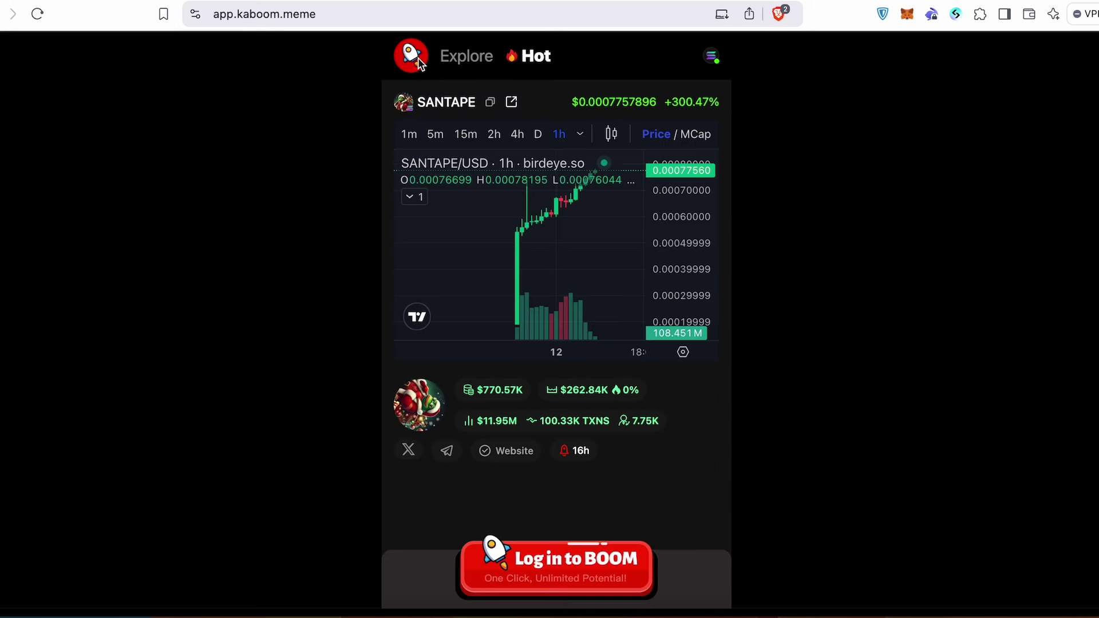
Scroll past MemesAI to the MUSKIT token and copy its link from the Share sheet
scroll(680, 441, down, 3)
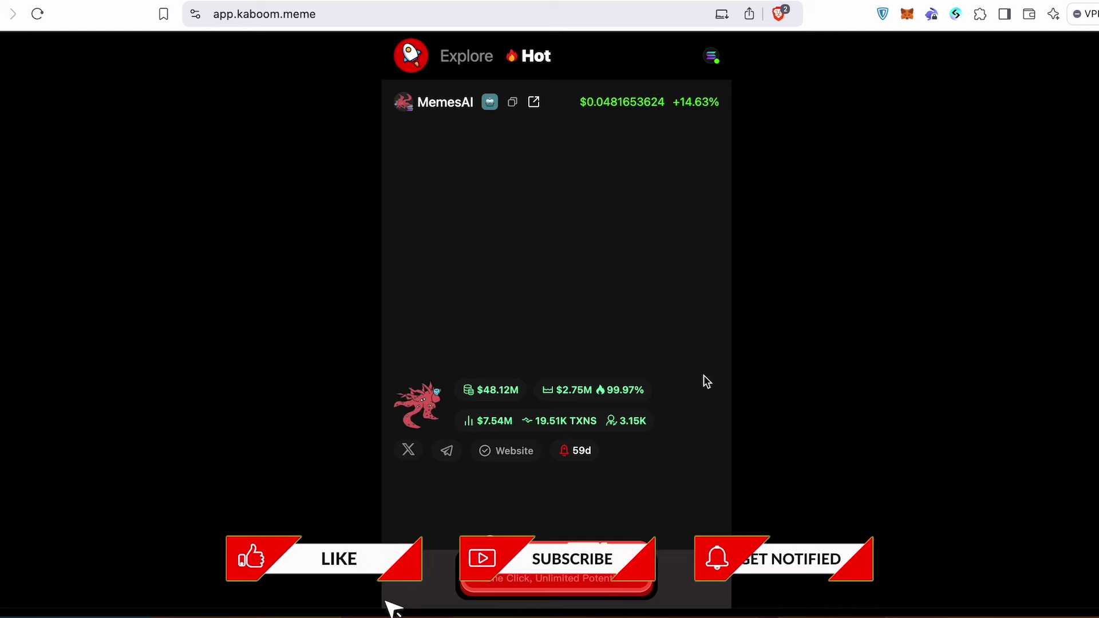
scroll(694, 429, down, 3)
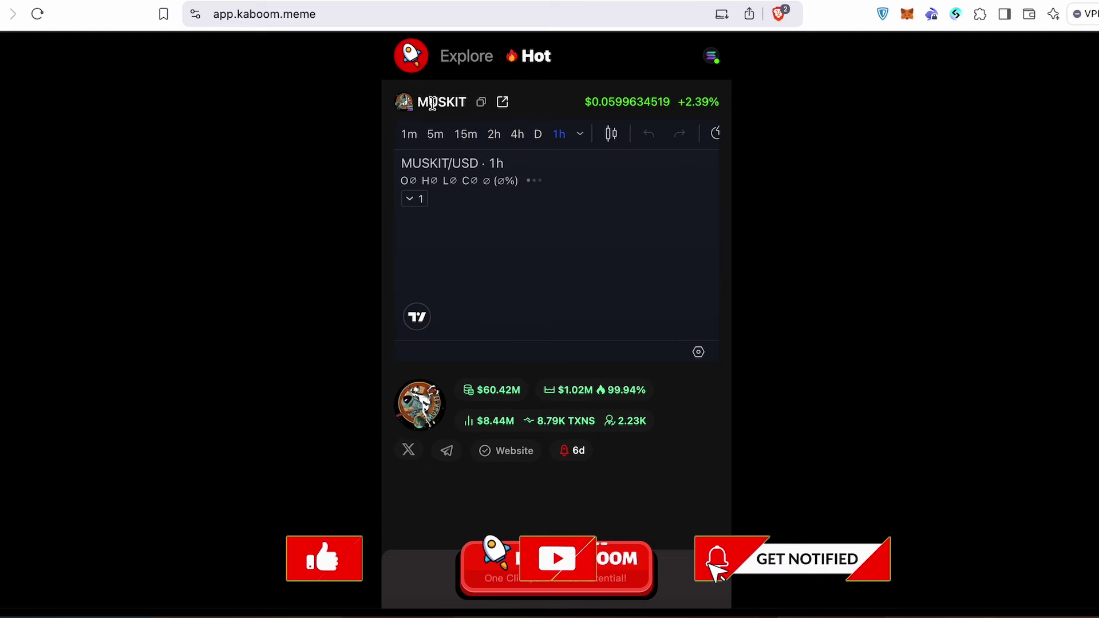
click(503, 102)
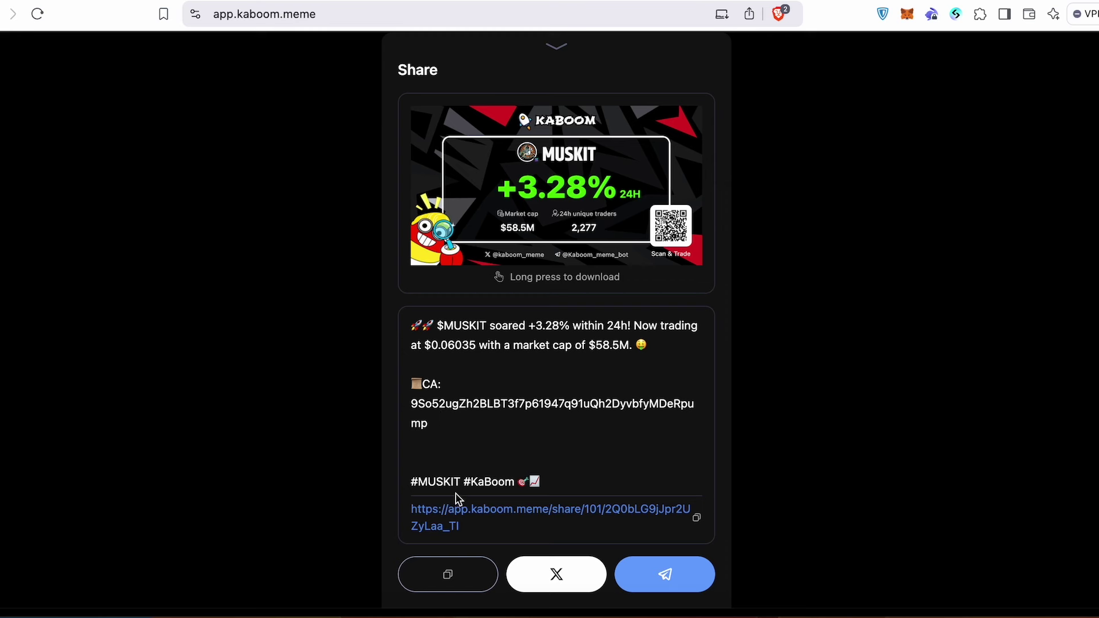
click(694, 519)
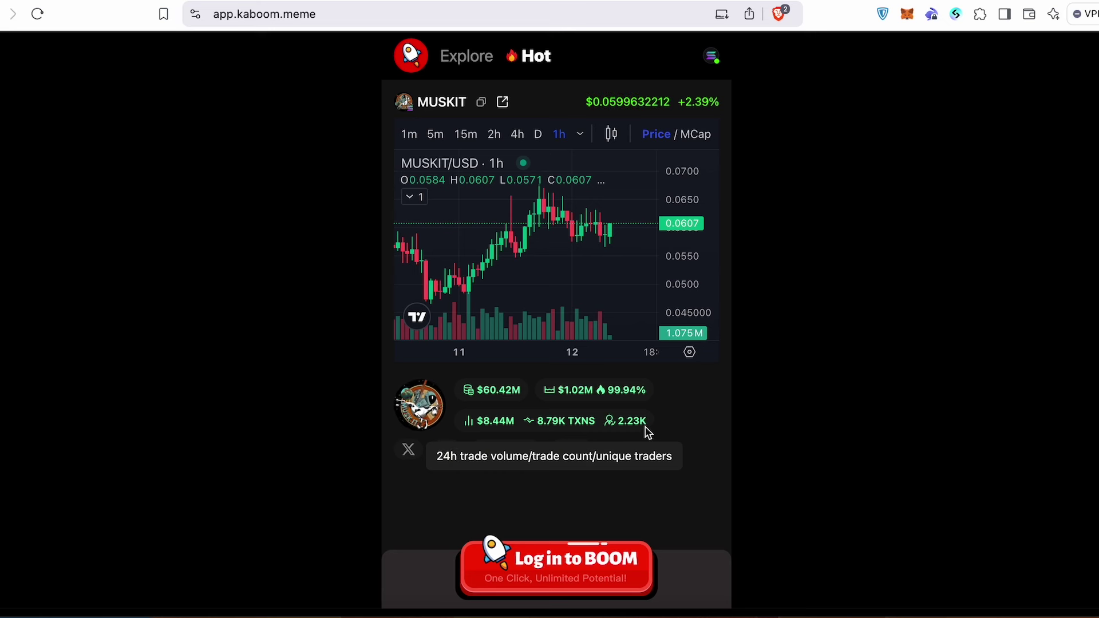
Scroll to LILY, go to login, and review the network and language lists, keeping Solana and English
scroll(698, 403, down, 2)
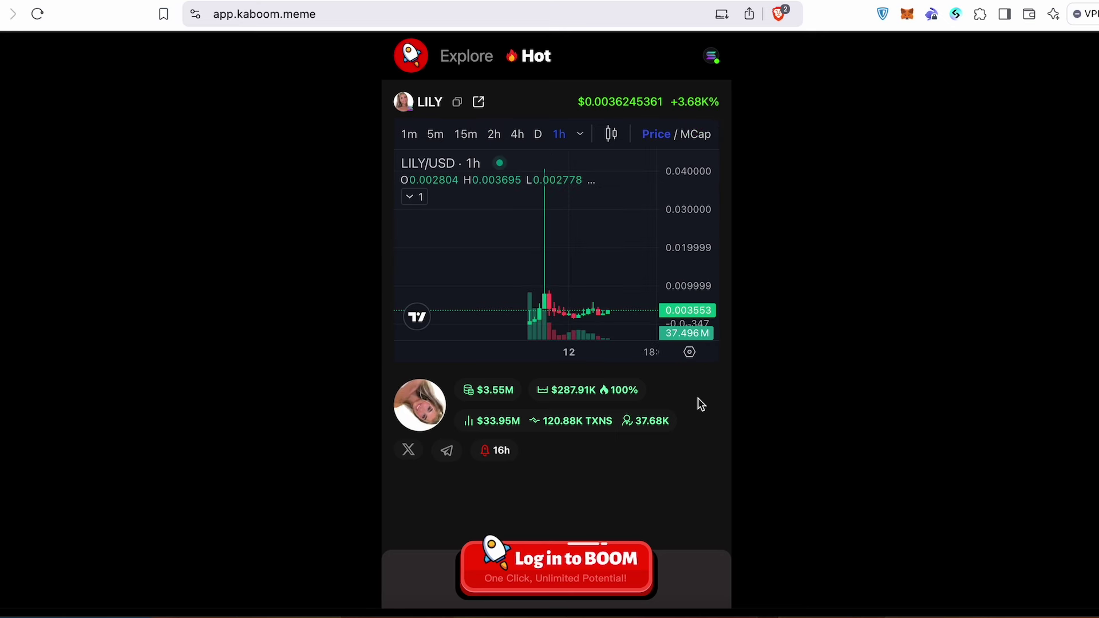
click(547, 572)
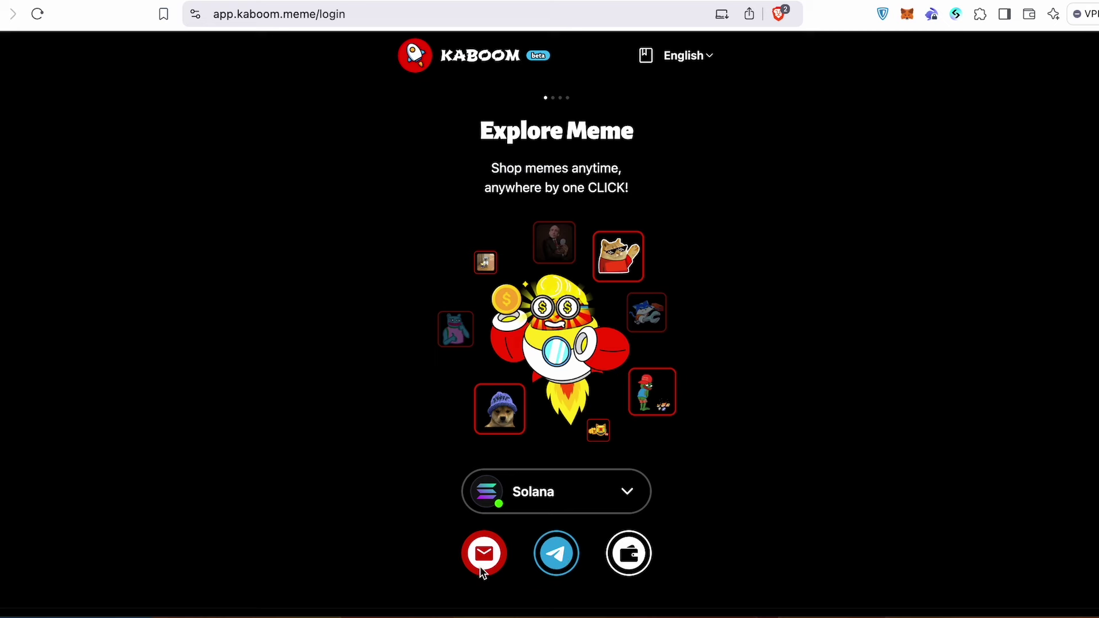
click(605, 502)
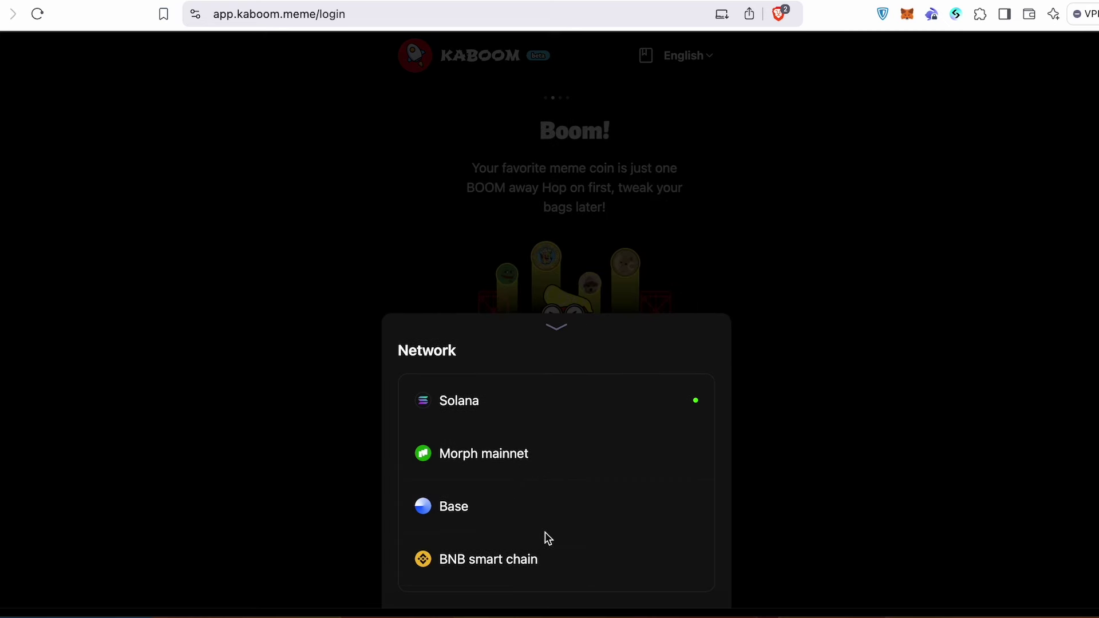
click(669, 253)
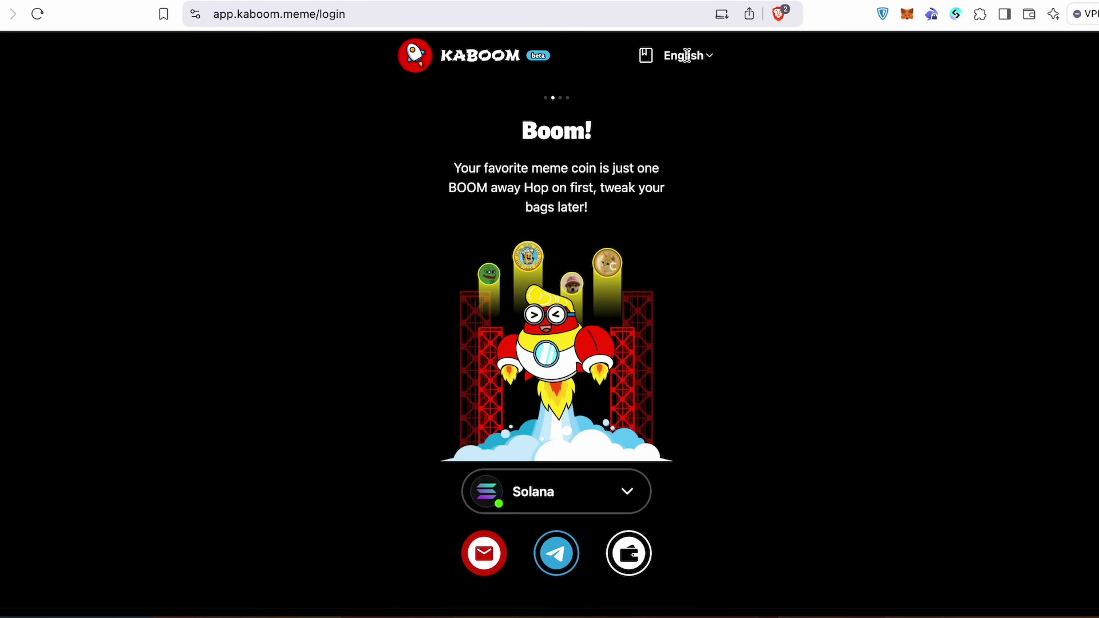
click(684, 55)
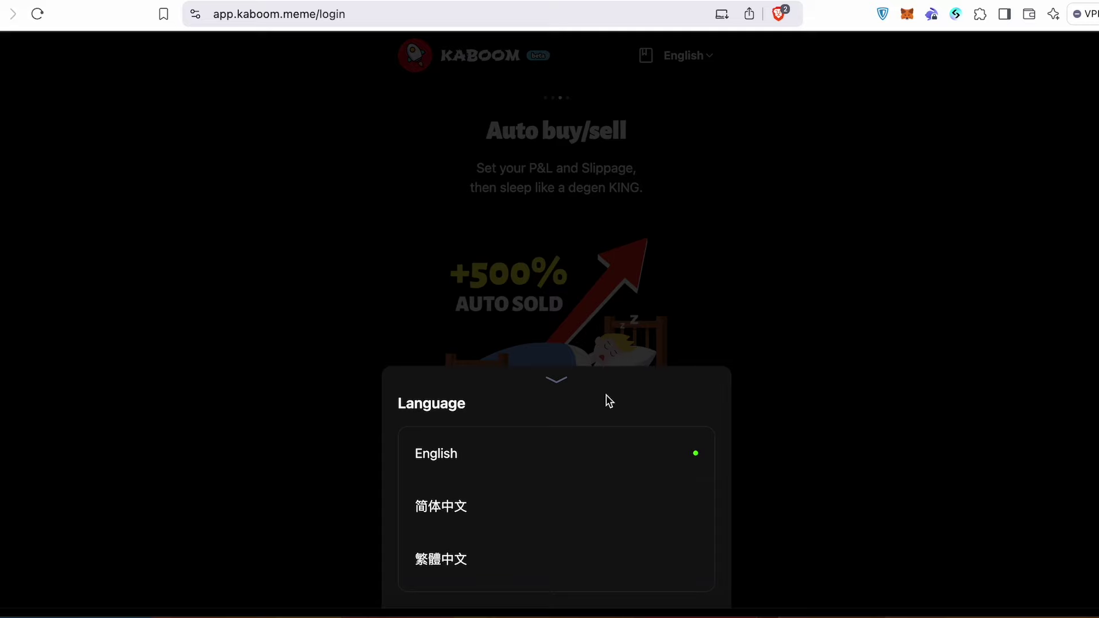
click(672, 268)
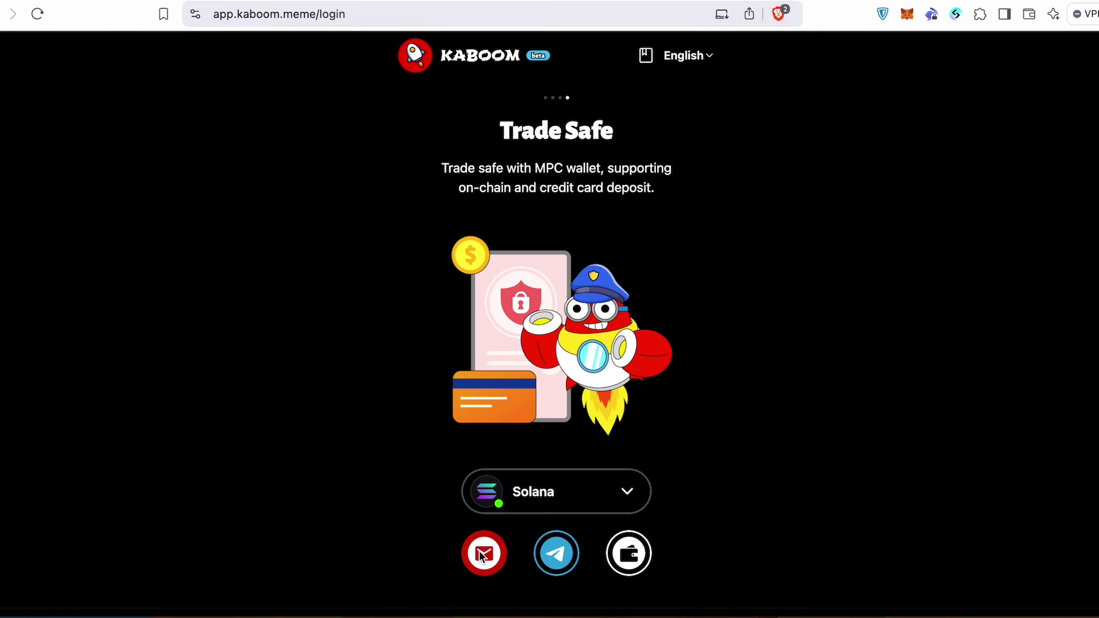
Log in with a browser wallet, picking Bitget Wallet and starting a wallet import
click(640, 558)
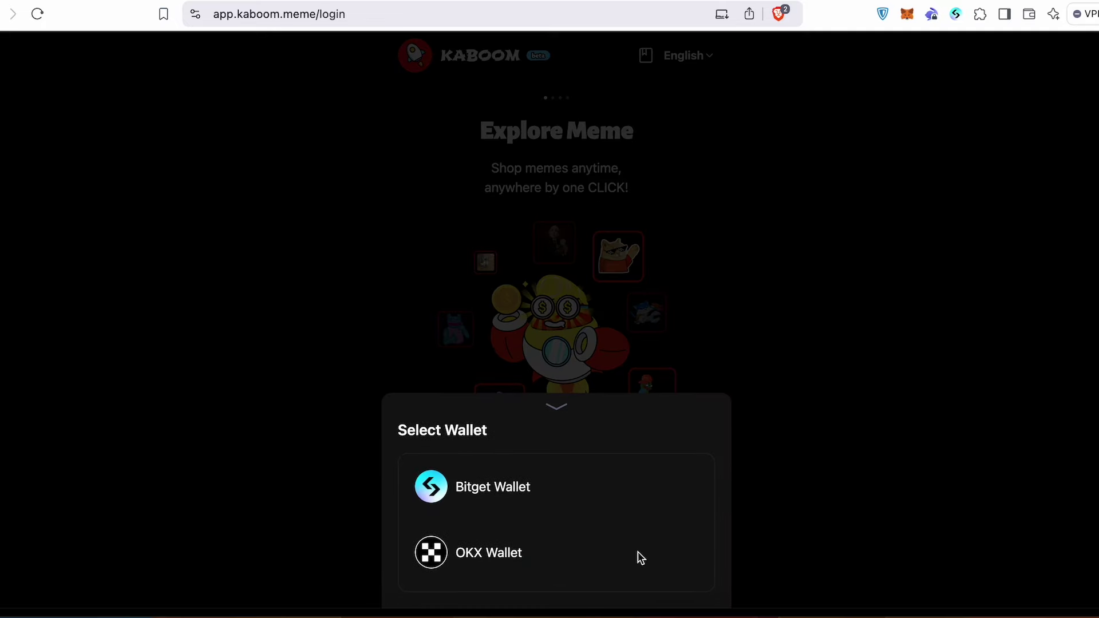
click(537, 491)
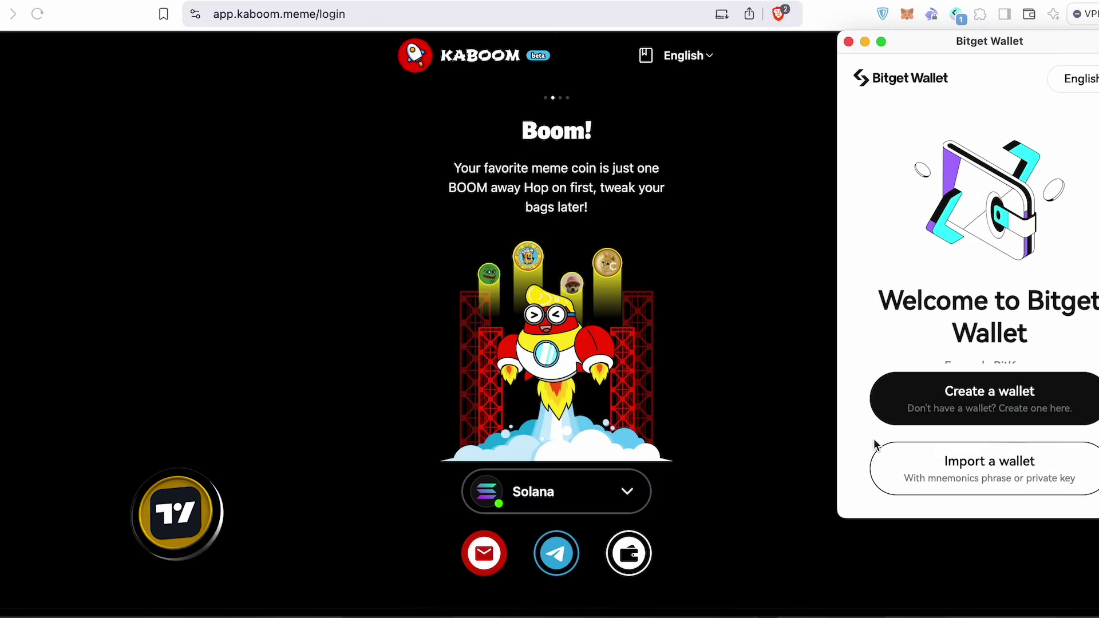
click(994, 478)
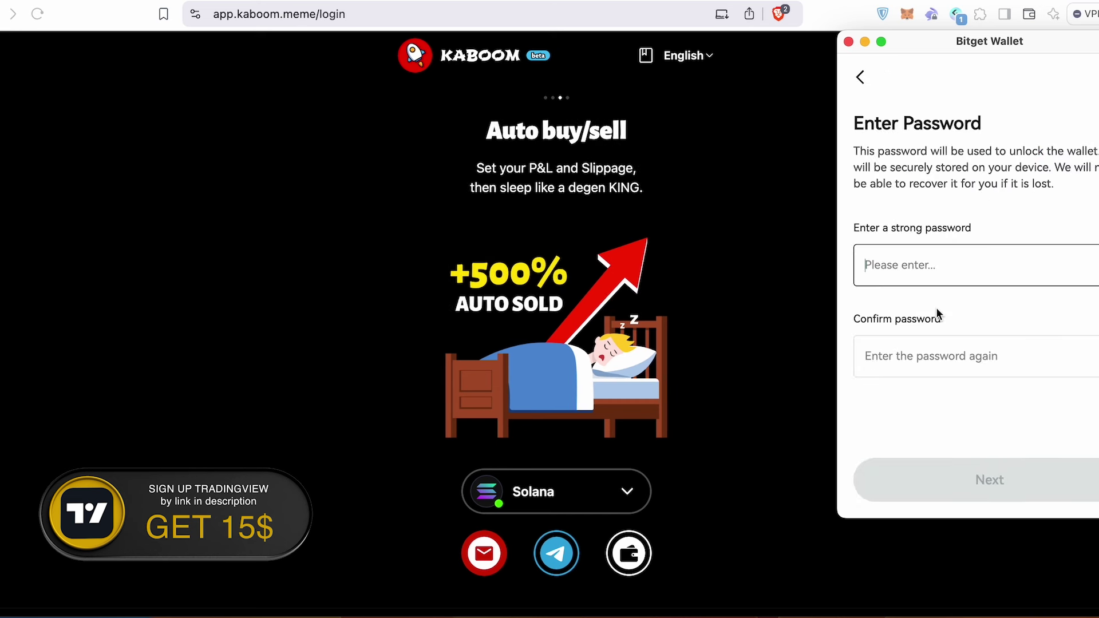
Set a wallet password, paste and confirm the recovery phrase, and approve the KaBoom connection
text(•••••••••)
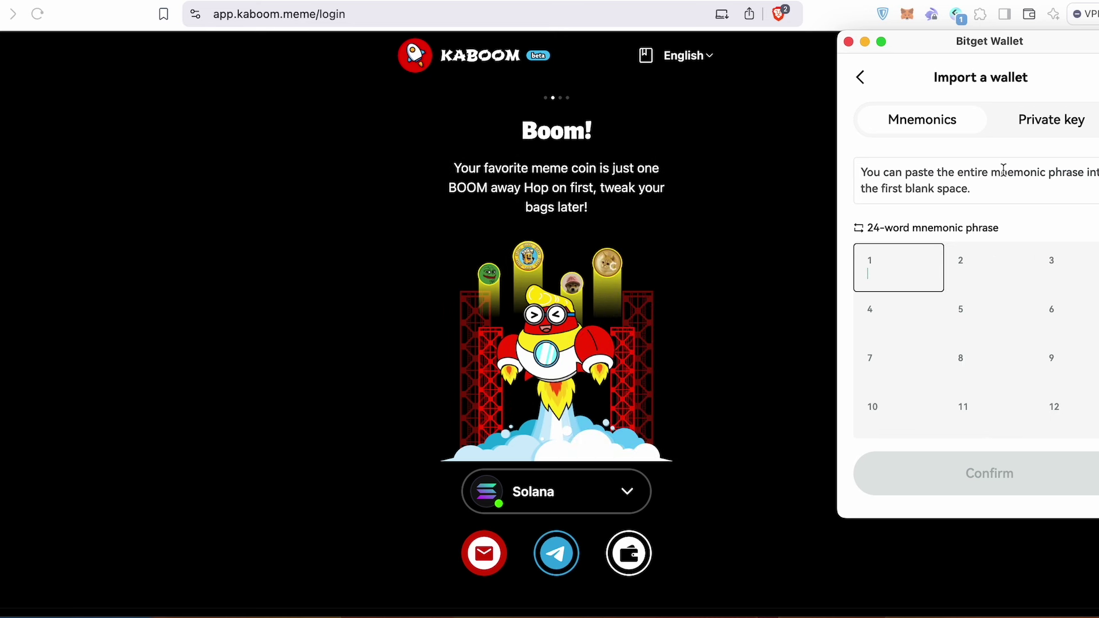
key(super+v)
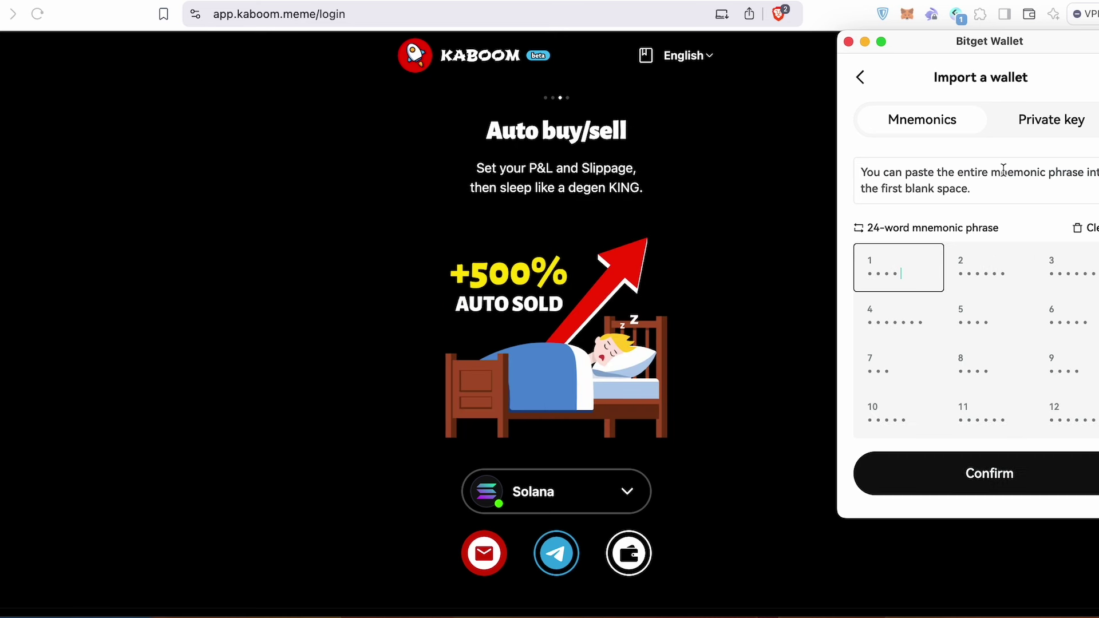
click(991, 481)
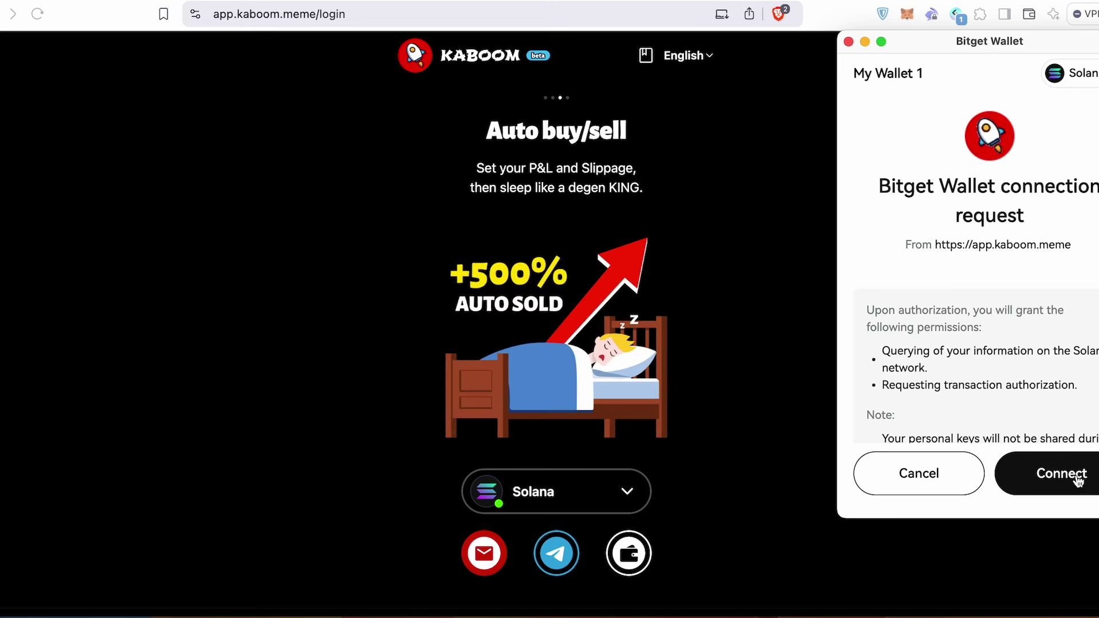
click(1074, 476)
click(1058, 475)
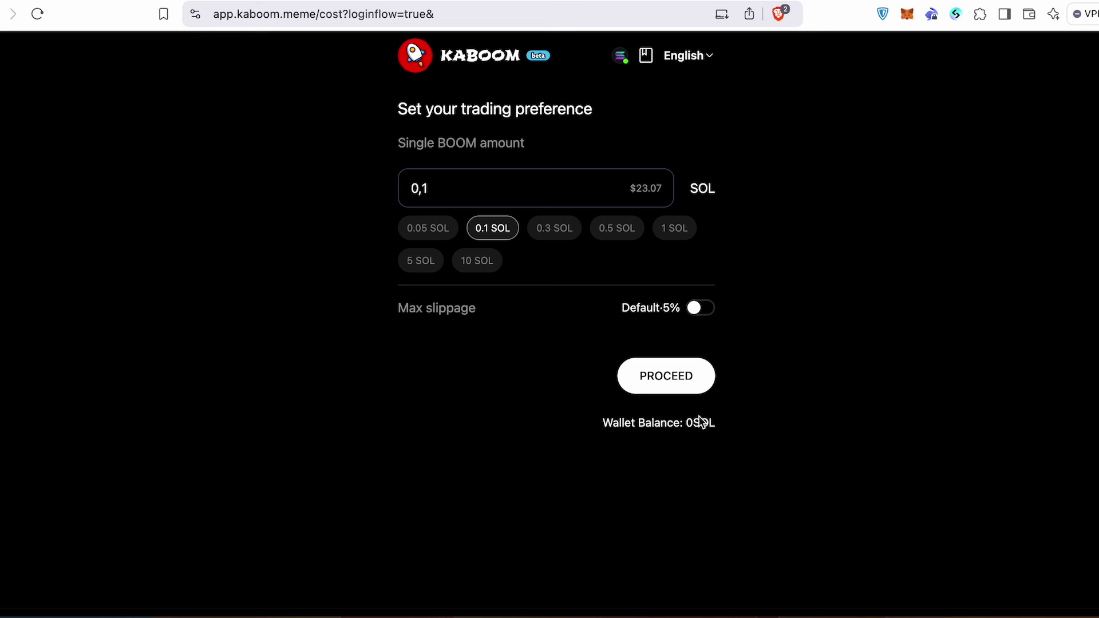
Save the 0.1 SOL per-BOOM preference, dismiss the tutorial, and scroll the Hot feed to LILY
click(682, 388)
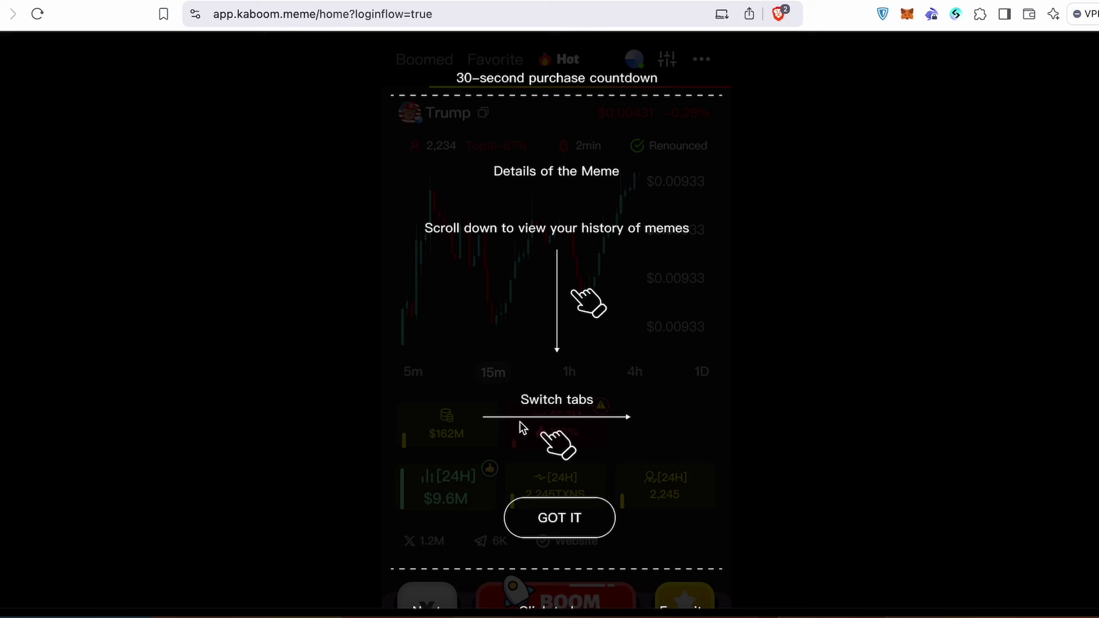
click(577, 518)
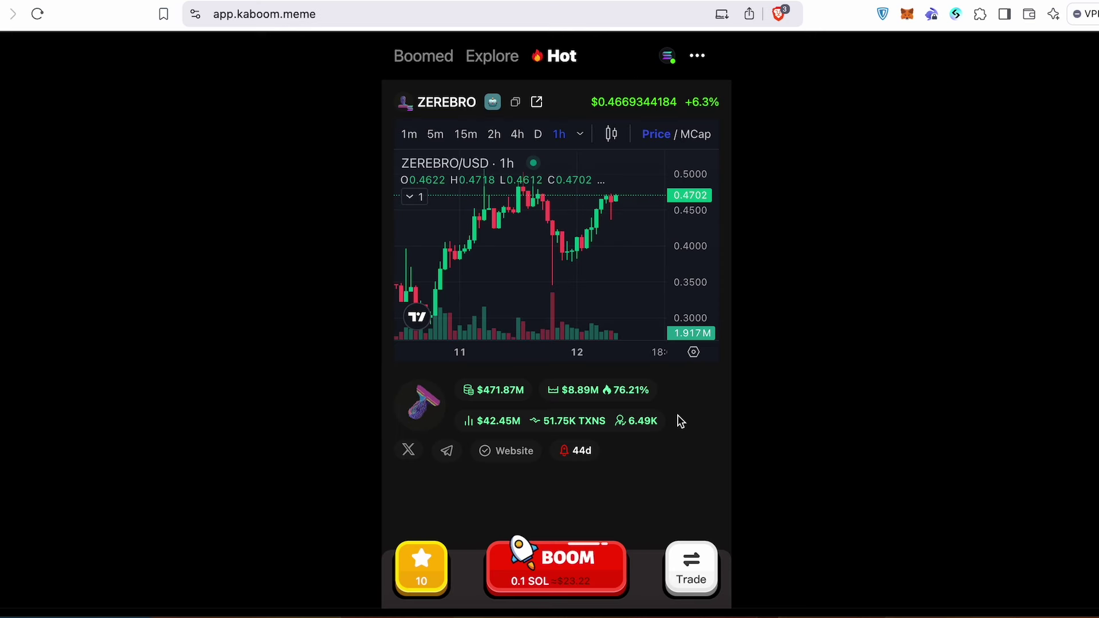
scroll(680, 421, down, 1)
scroll(679, 420, down, 1)
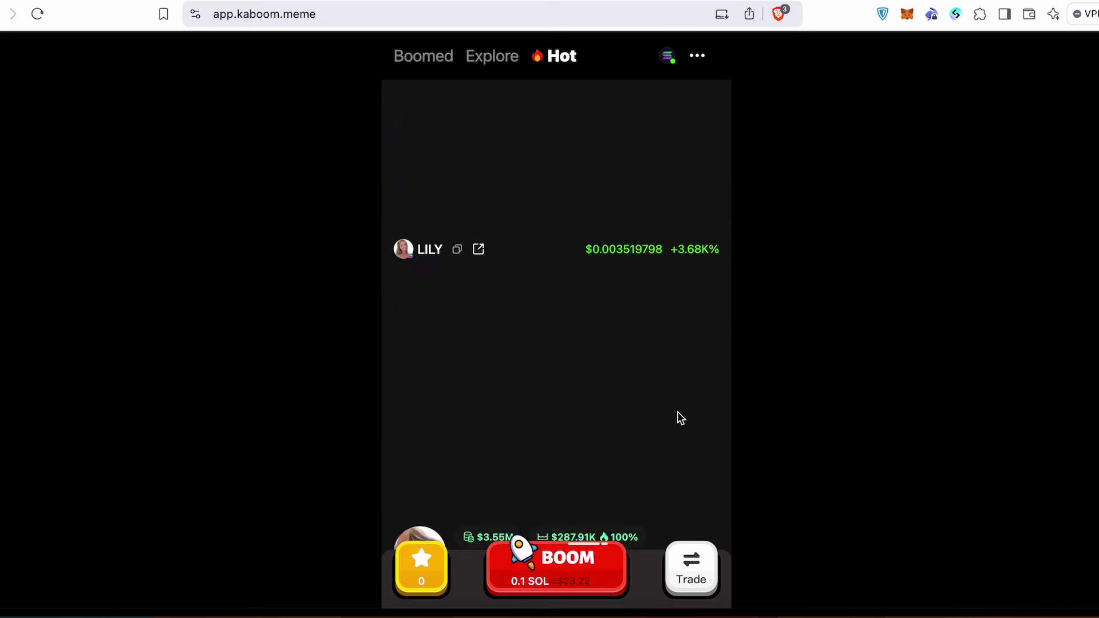
Switch the network to Base and log in again with Bitget Wallet, approving the Base switch
click(666, 57)
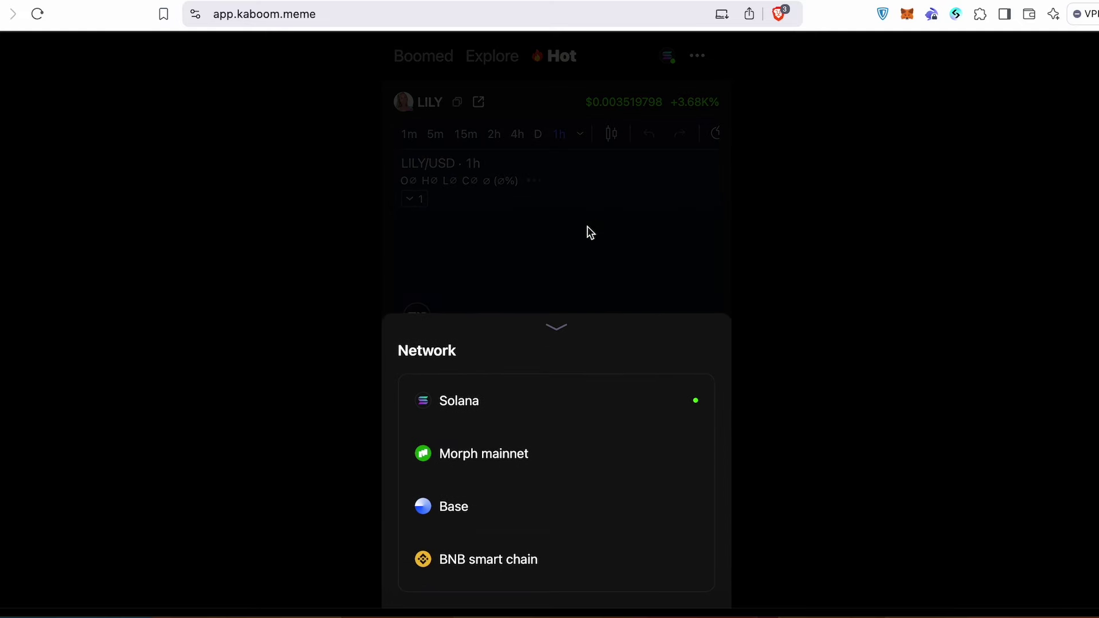
click(612, 506)
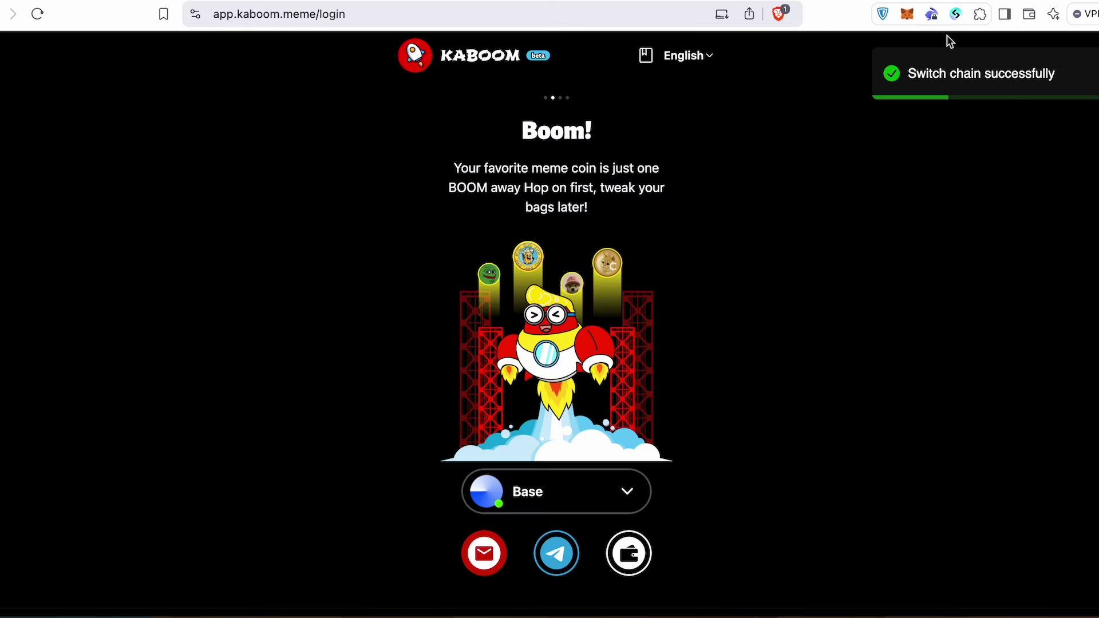
click(636, 555)
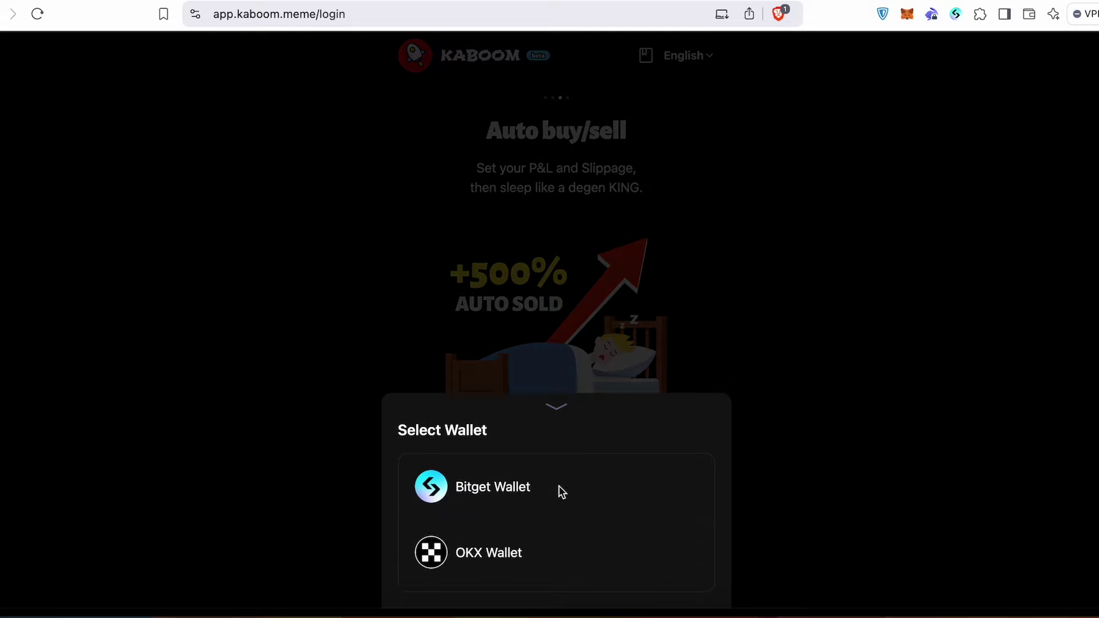
click(559, 493)
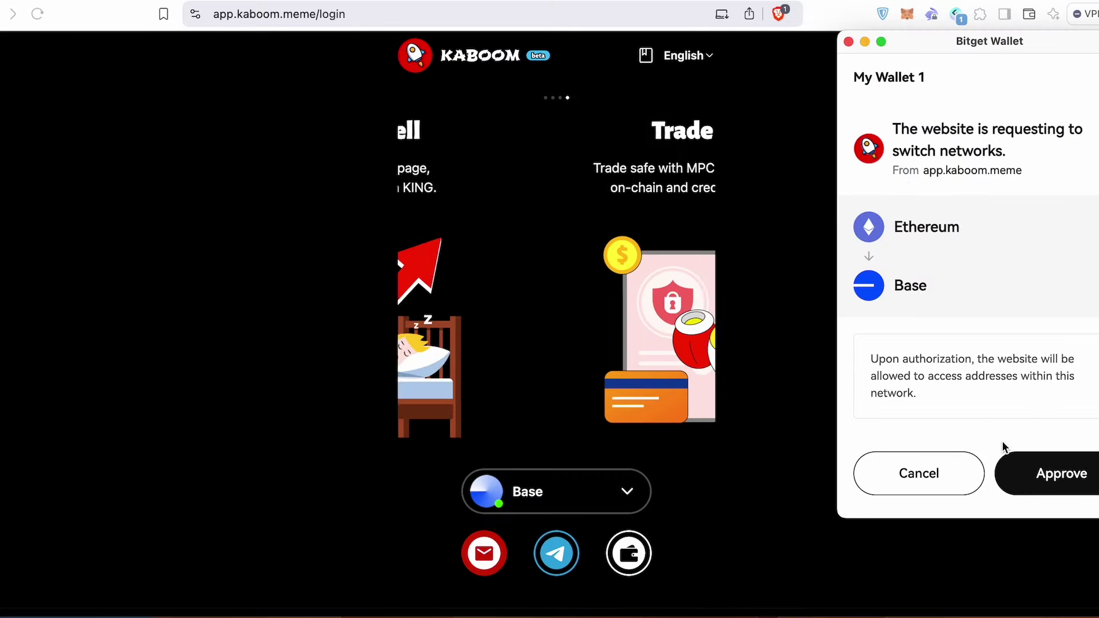
click(1063, 472)
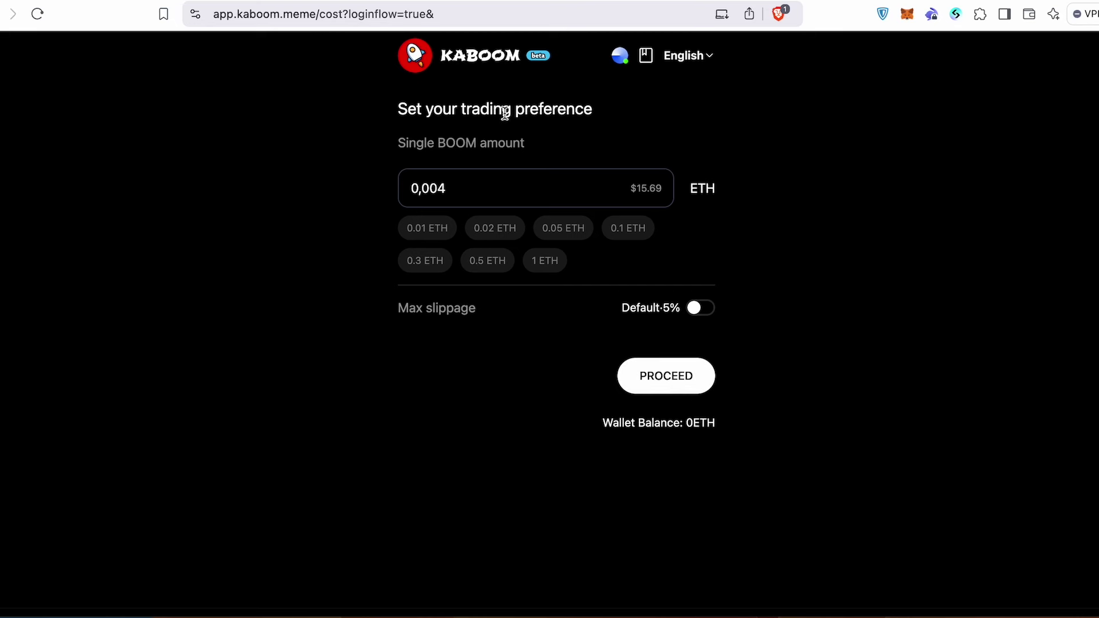
Proceed past sign-in, dismiss the tutorial, and scroll the Hot feed to the Alf token
click(667, 387)
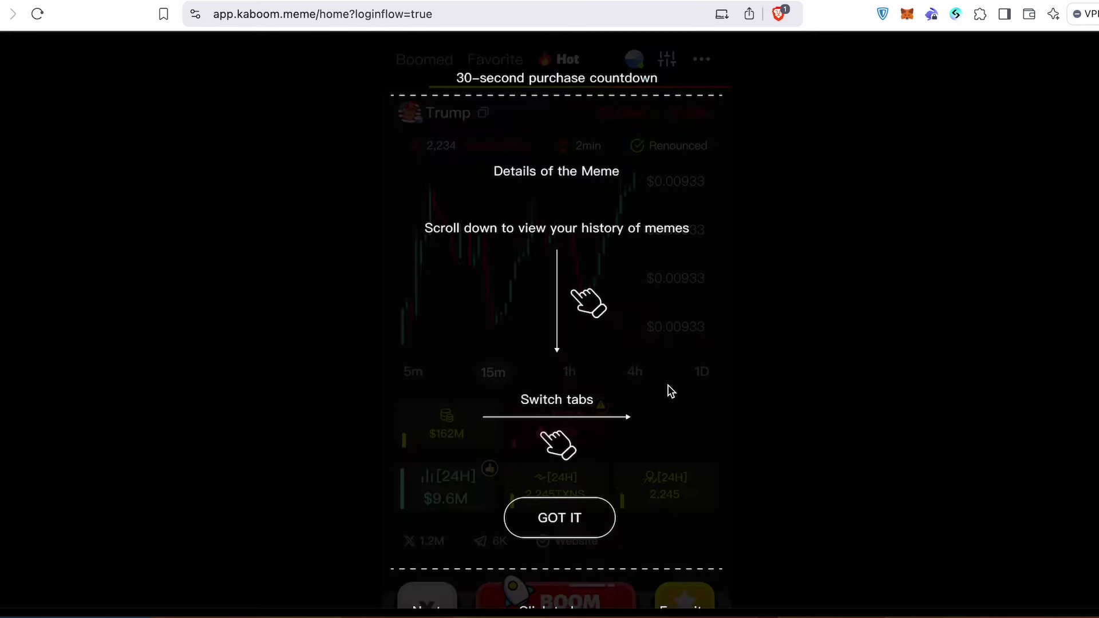
click(671, 391)
scroll(670, 449, down, 2)
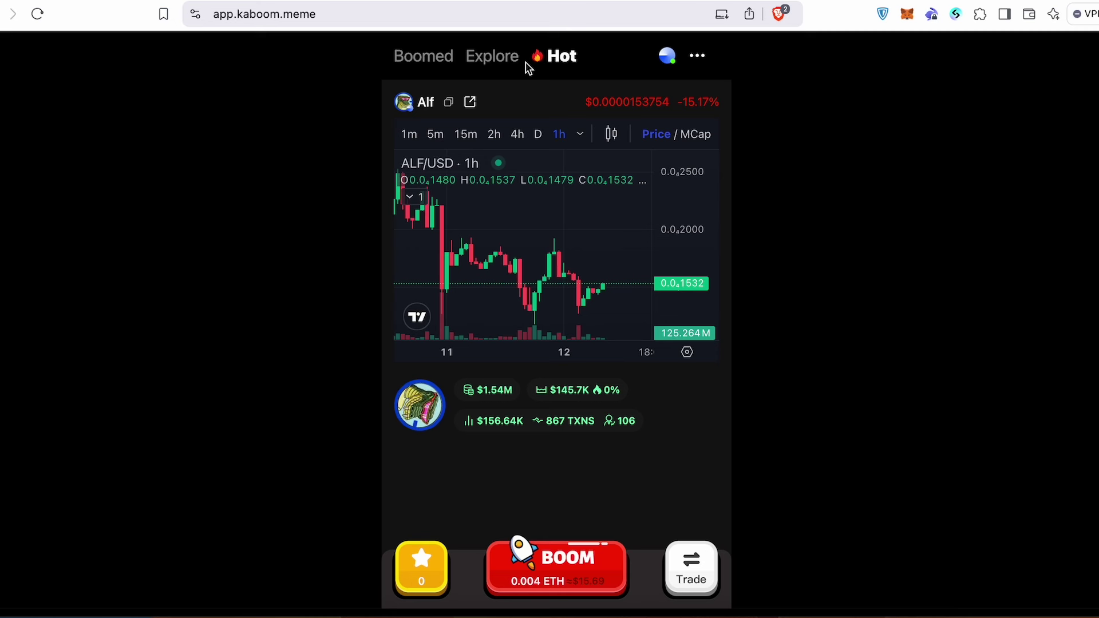
In Explore, filter tokens by the AI, Zoo, DeSci and TikTok categories in turn
click(509, 60)
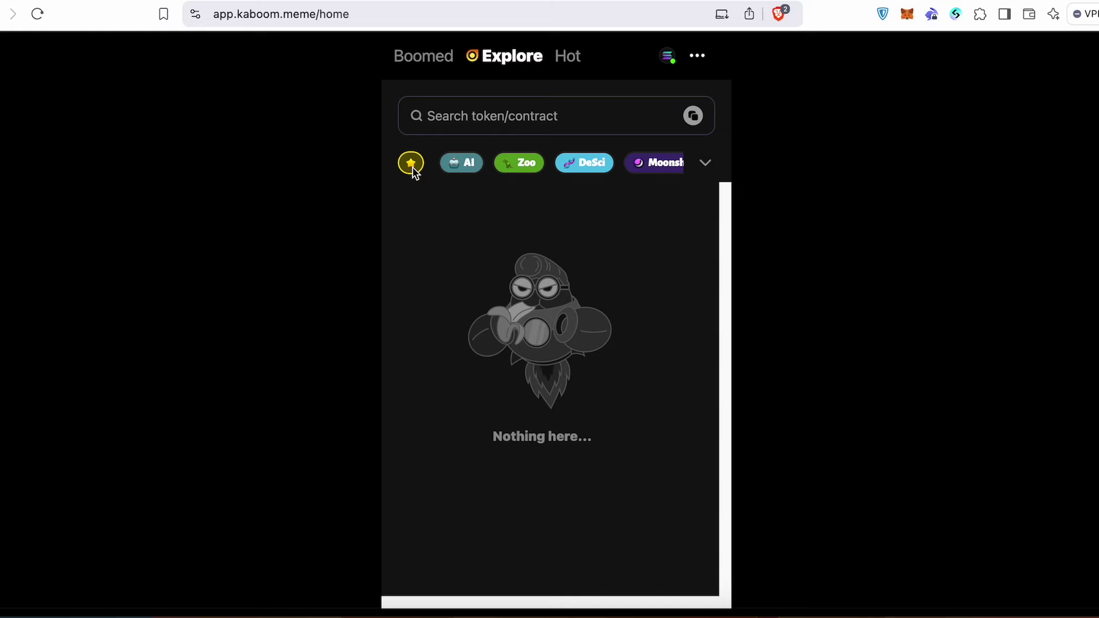
click(461, 165)
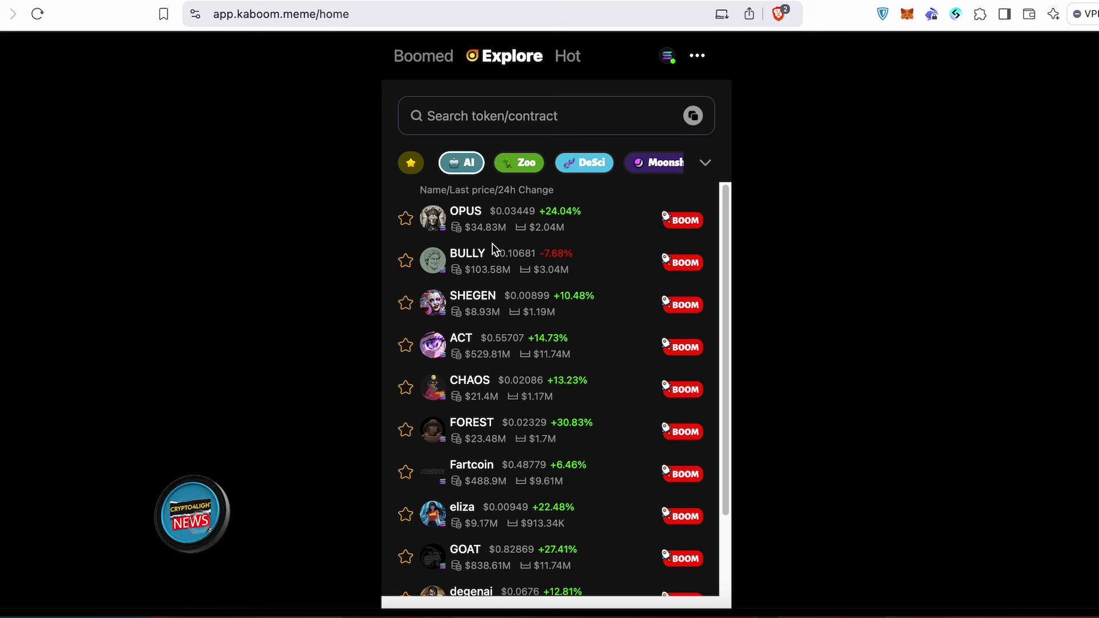
click(524, 162)
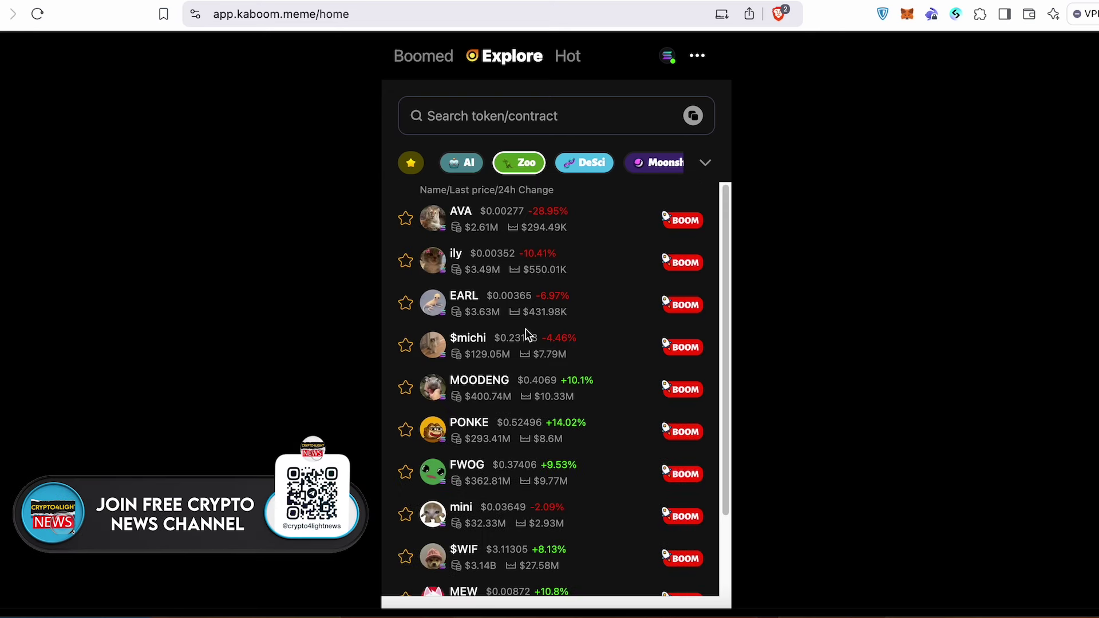
scroll(516, 335, down, 3)
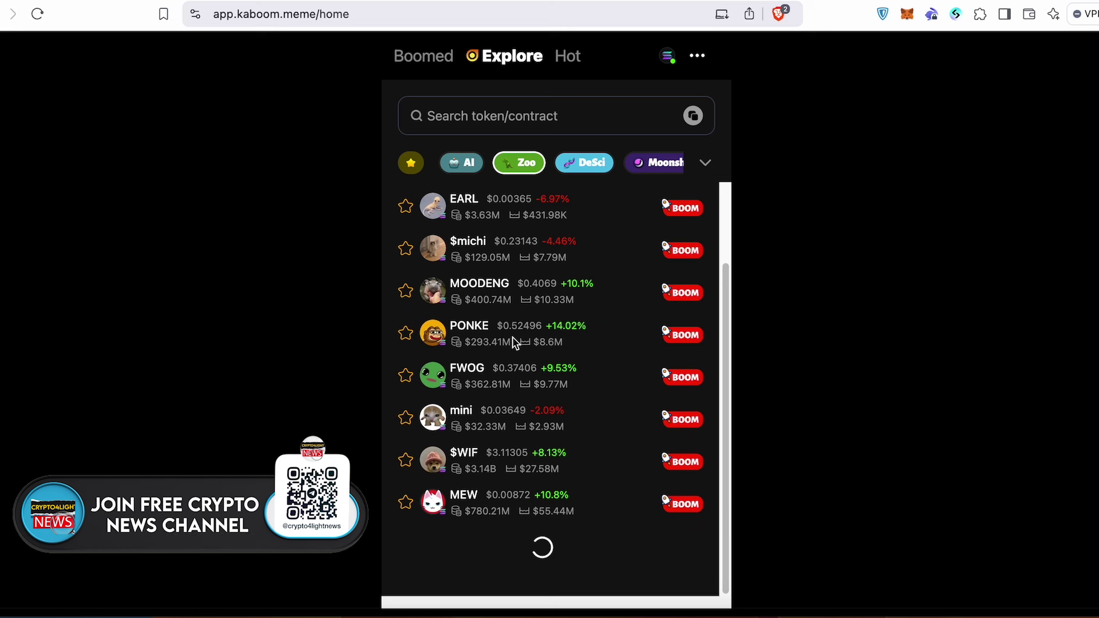
scroll(512, 342, up, 3)
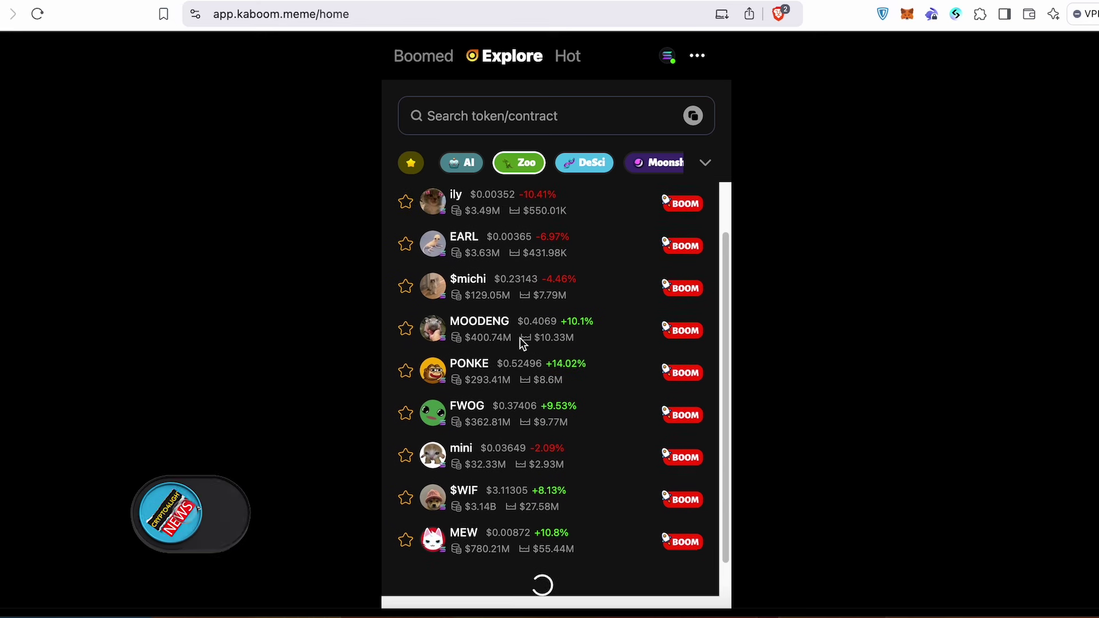
click(590, 161)
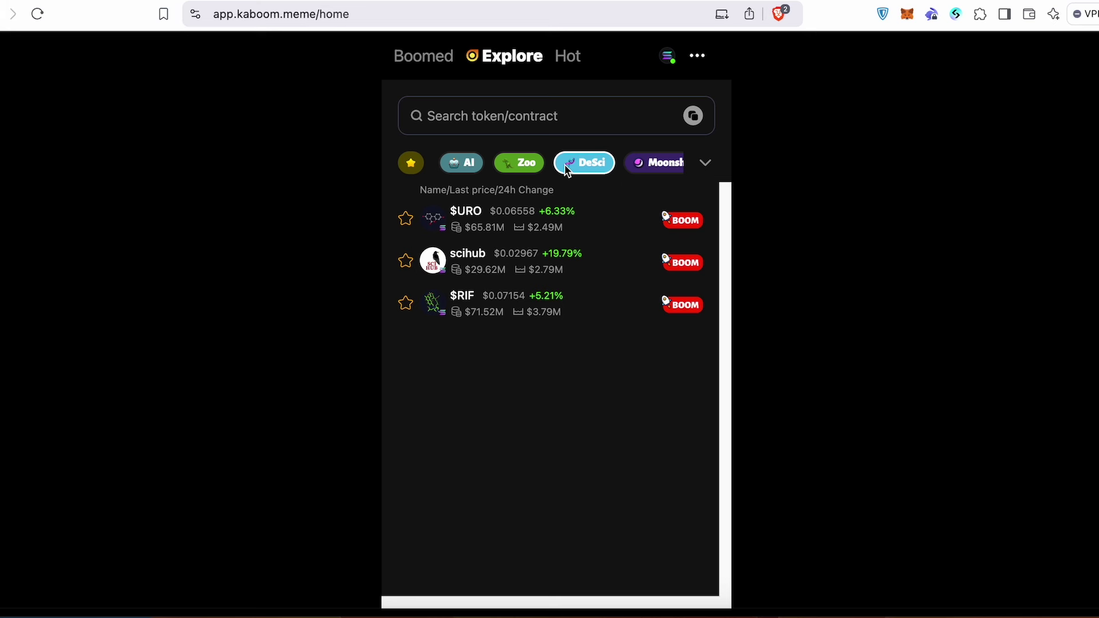
click(705, 165)
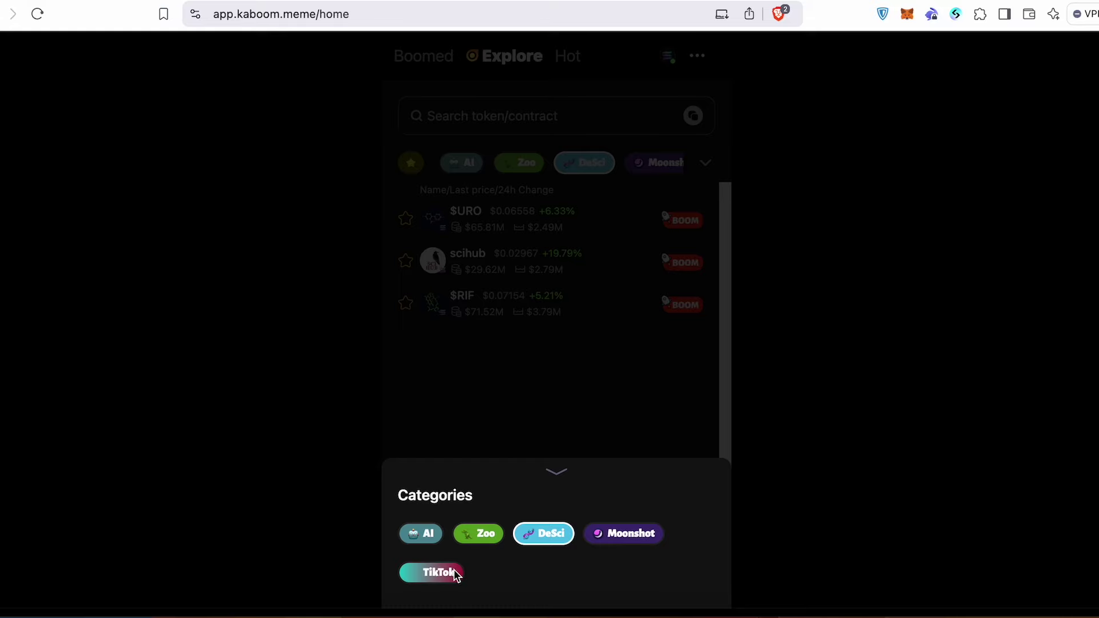
click(432, 574)
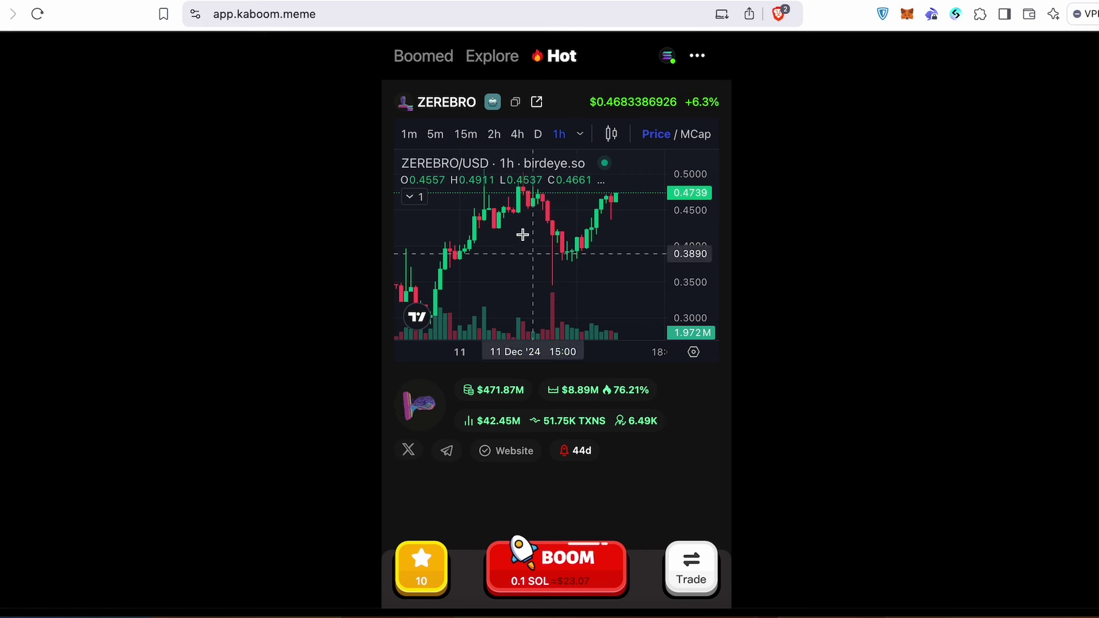
View ZEREBRO's AI category, check the favourites filter in Explore, and return to ZEREBRO on Hot
click(493, 101)
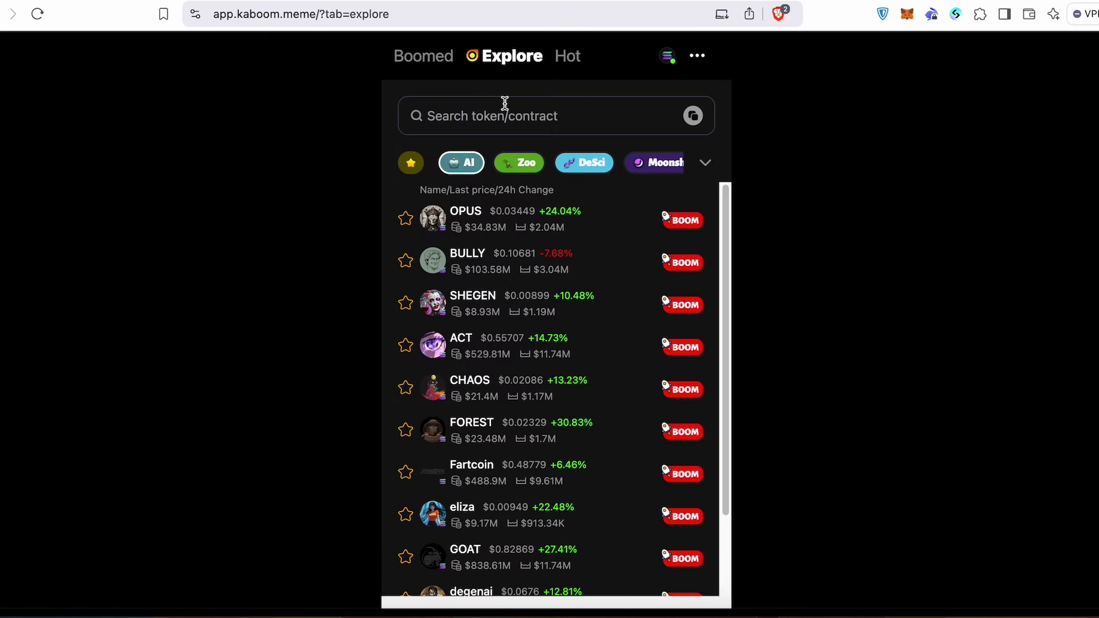
click(566, 58)
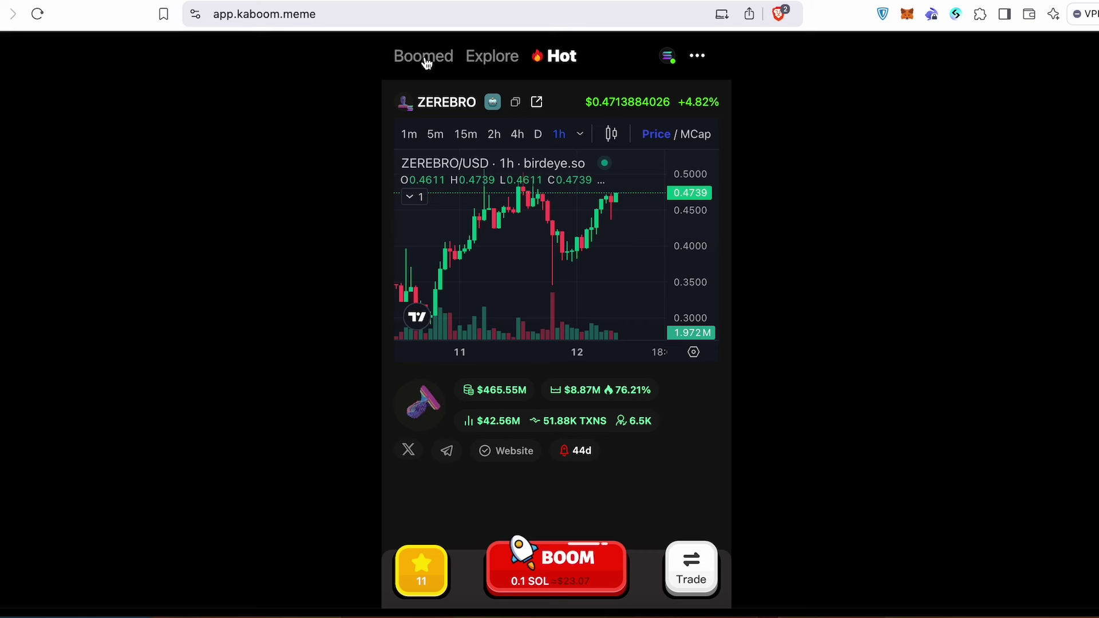
click(465, 56)
click(411, 167)
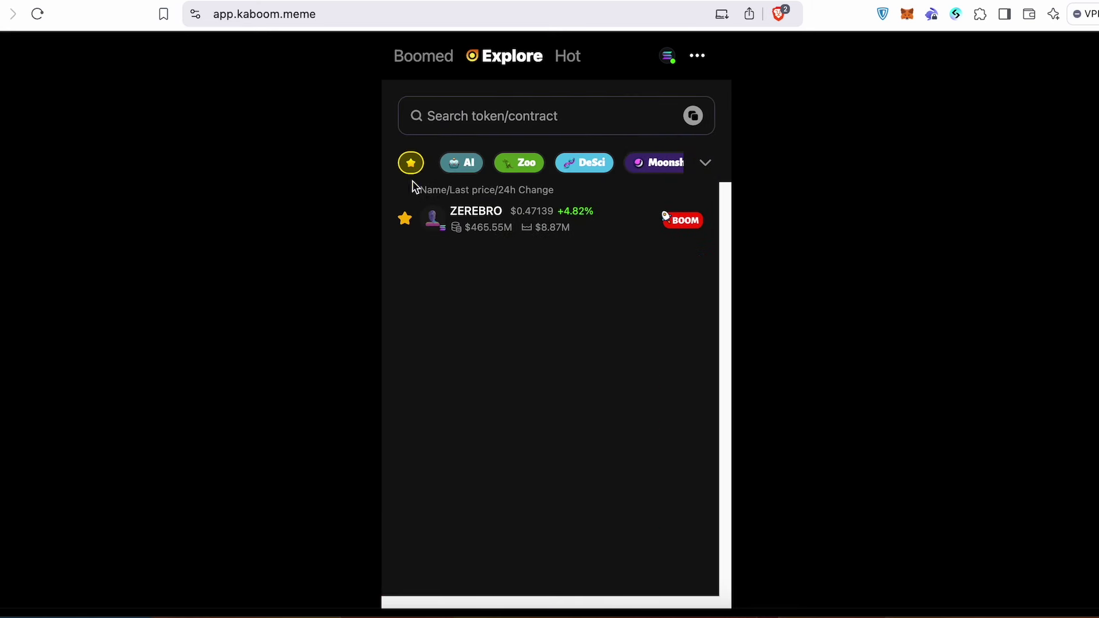
click(564, 58)
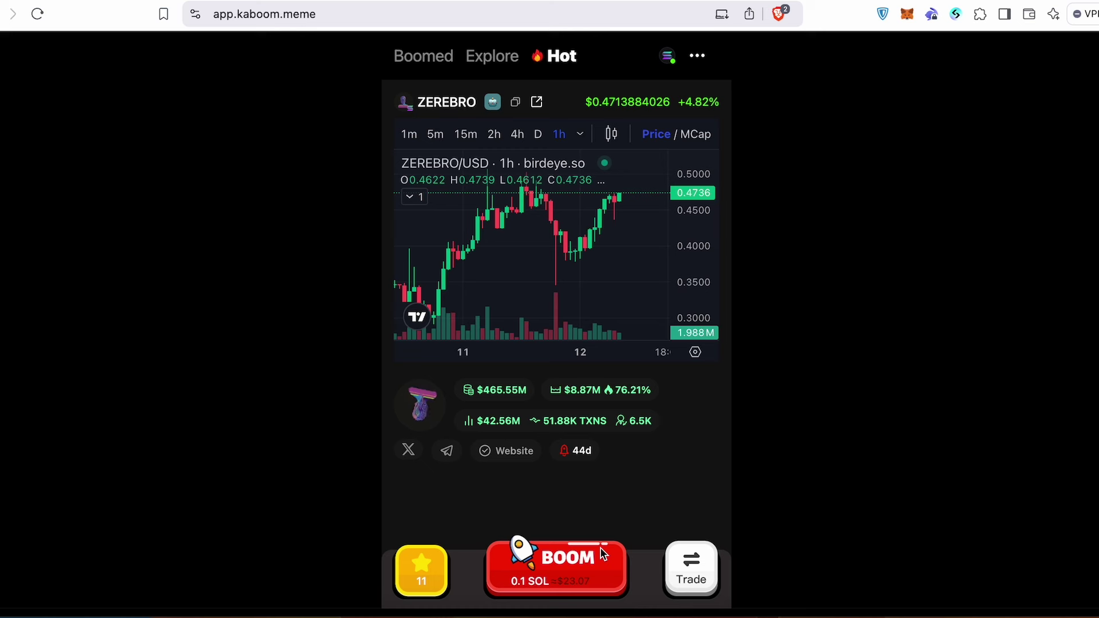
Attempt a 0.1 SOL BOOM buy of TUAH, reject the wallet signature, then scroll to MINIDOGE
scroll(622, 470, down, 10)
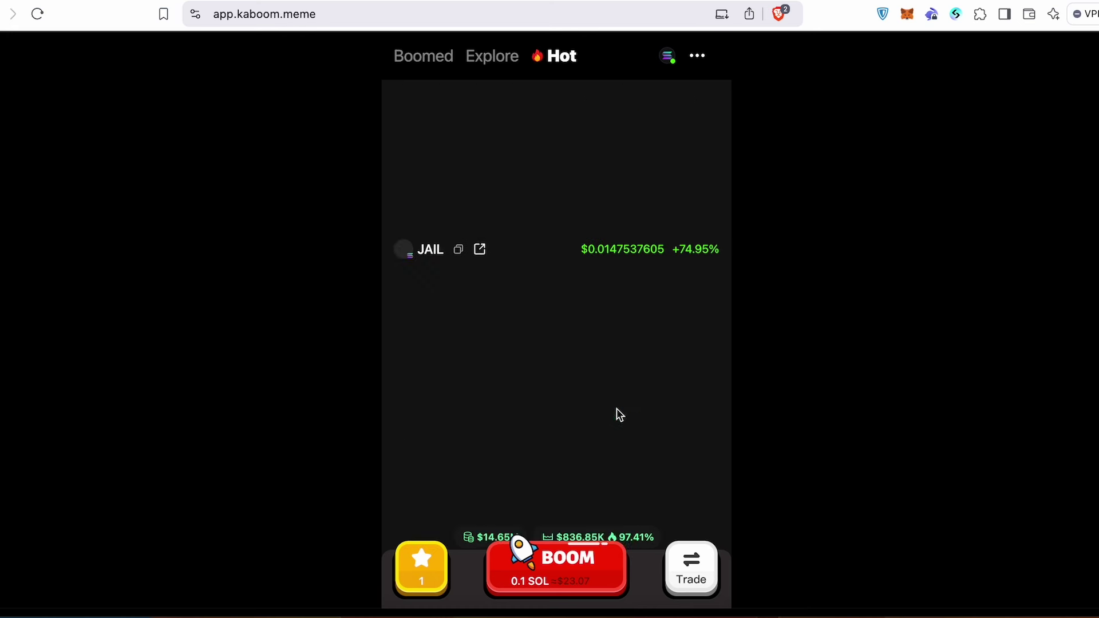
scroll(622, 403, down, 3)
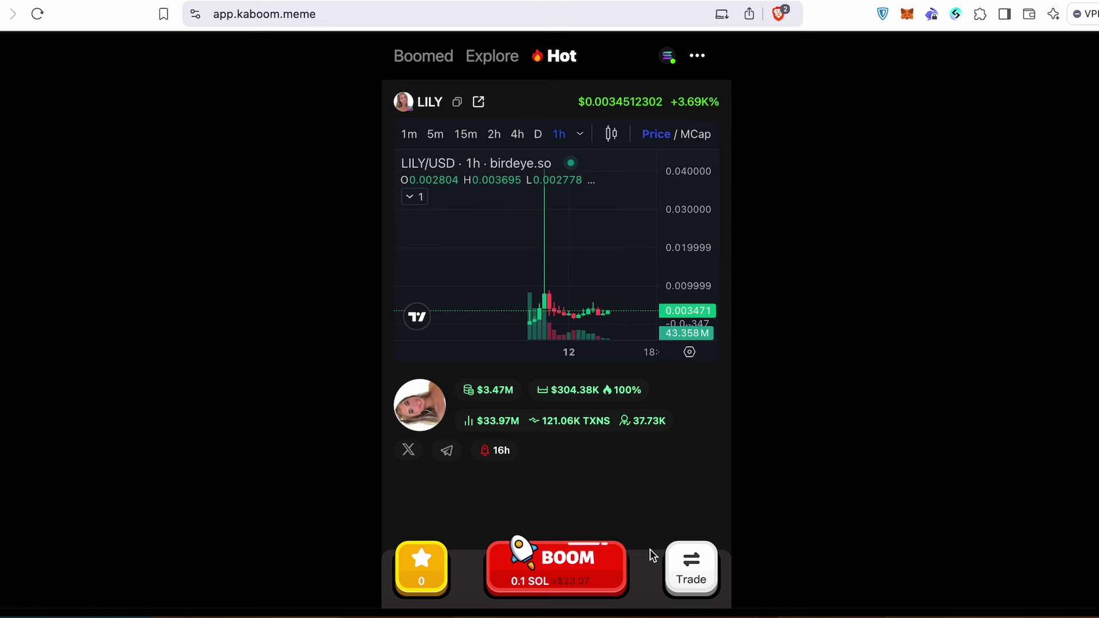
scroll(603, 483, down, 3)
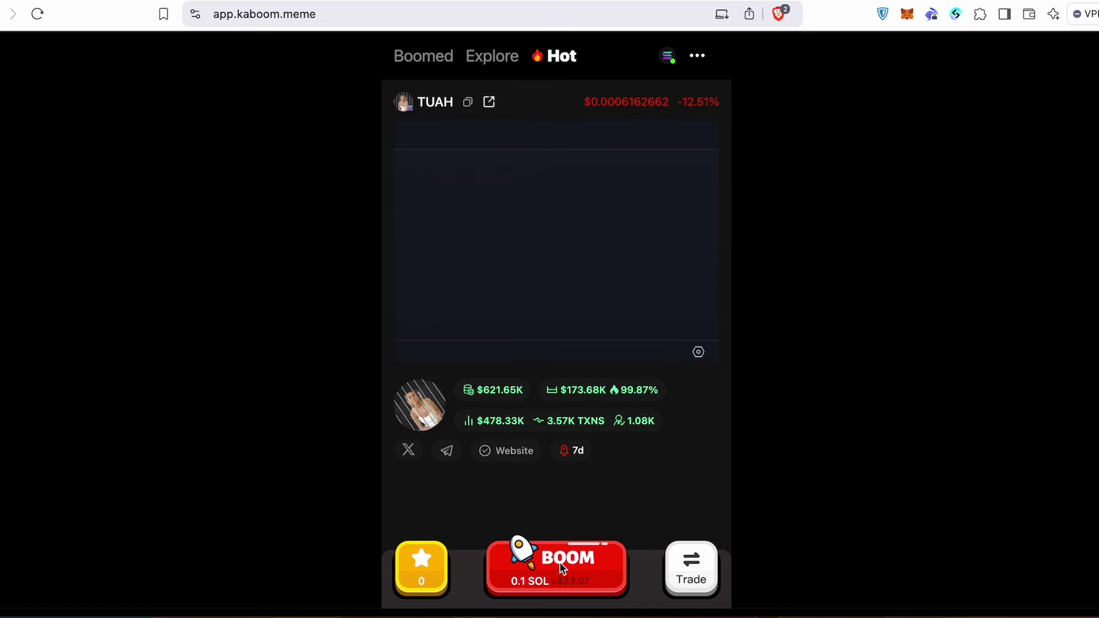
click(561, 568)
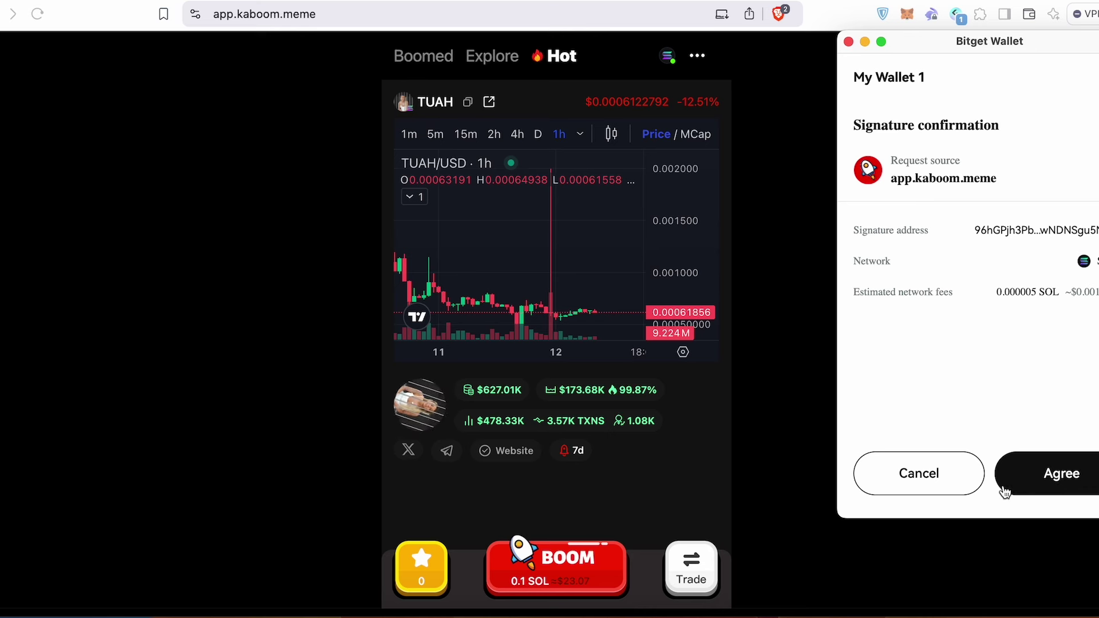
click(939, 478)
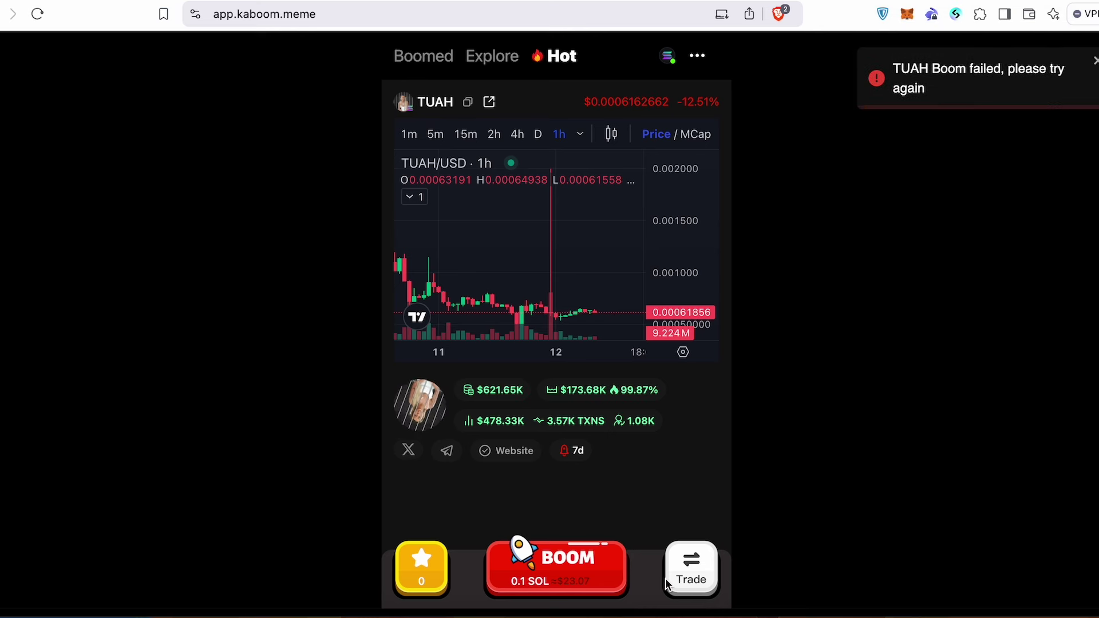
scroll(624, 475, down, 2)
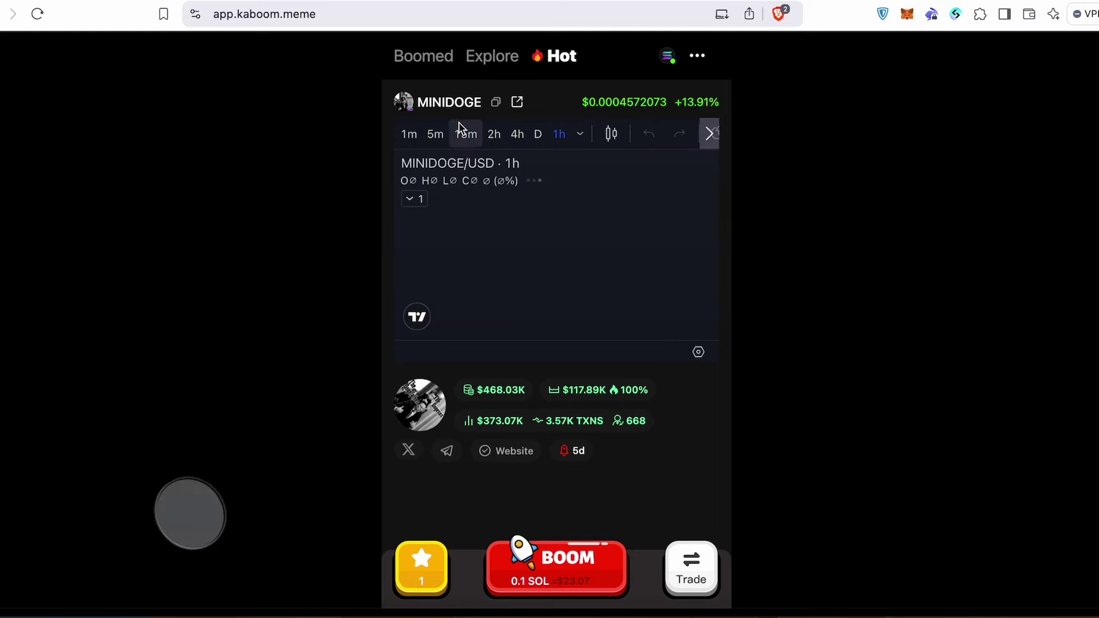
Set up a 0.2 SOL MINIDOGE buy in the trade panel, view the SELL side, then close it
click(696, 579)
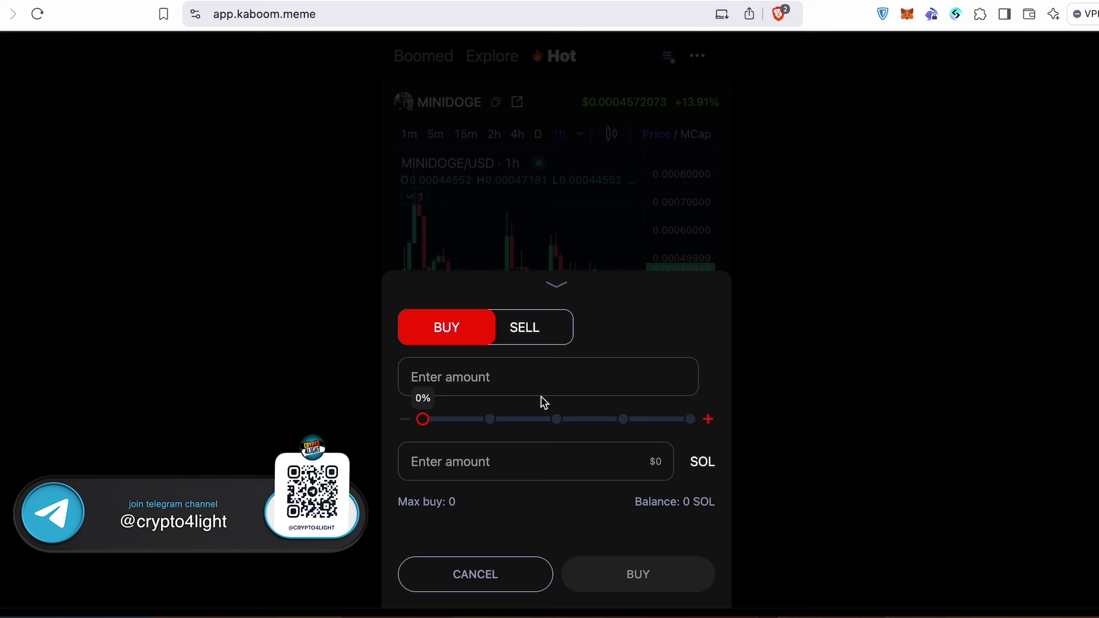
click(489, 420)
click(559, 421)
click(465, 376)
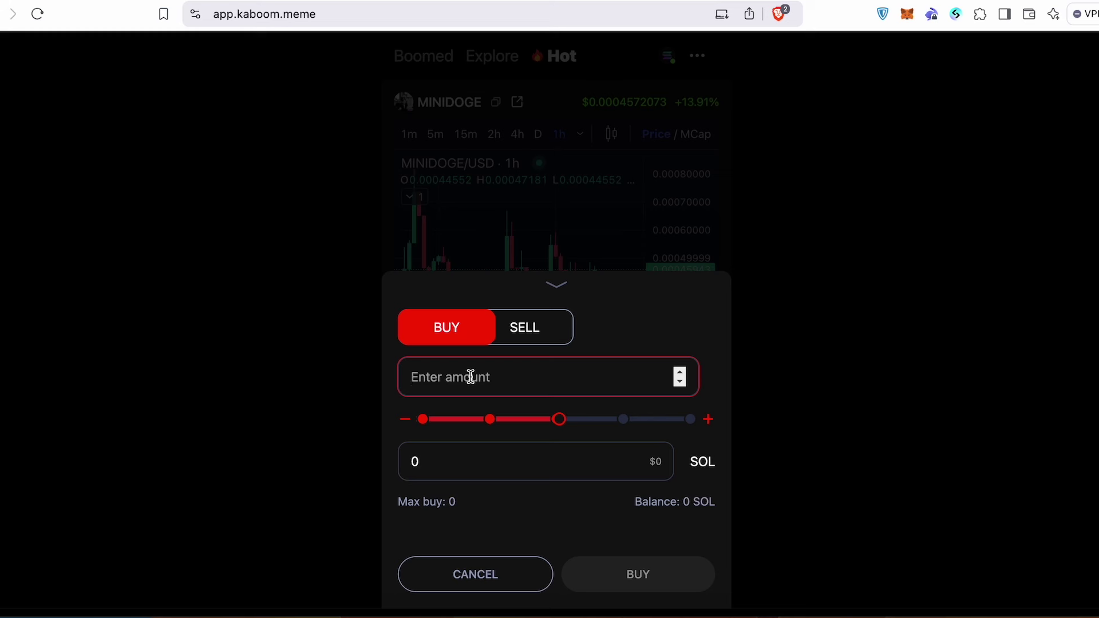
click(634, 461)
text(.2)
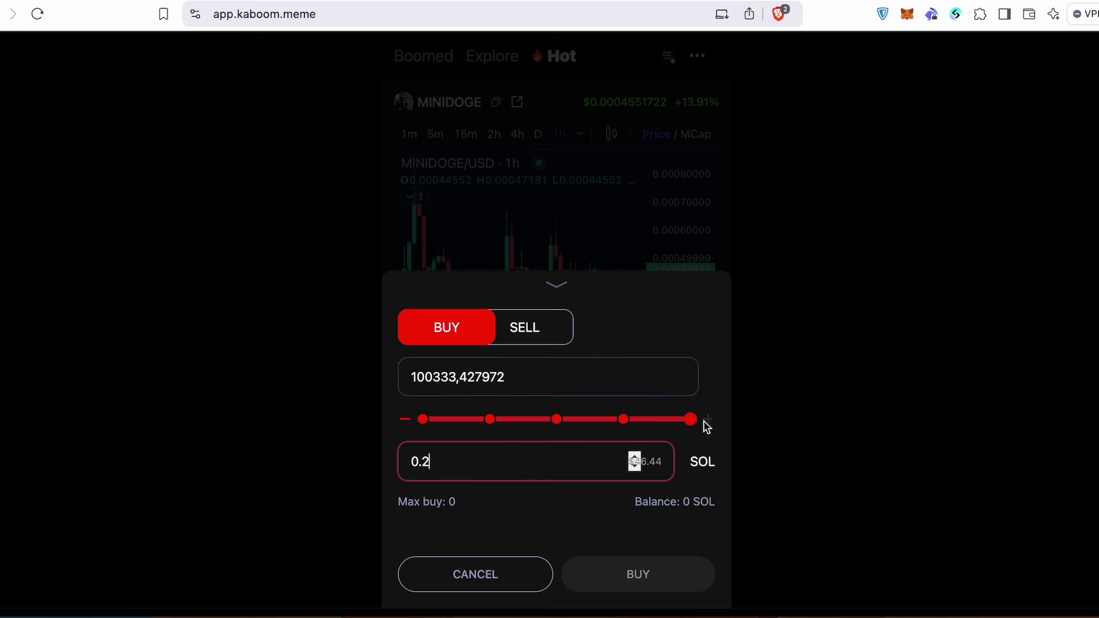
click(683, 459)
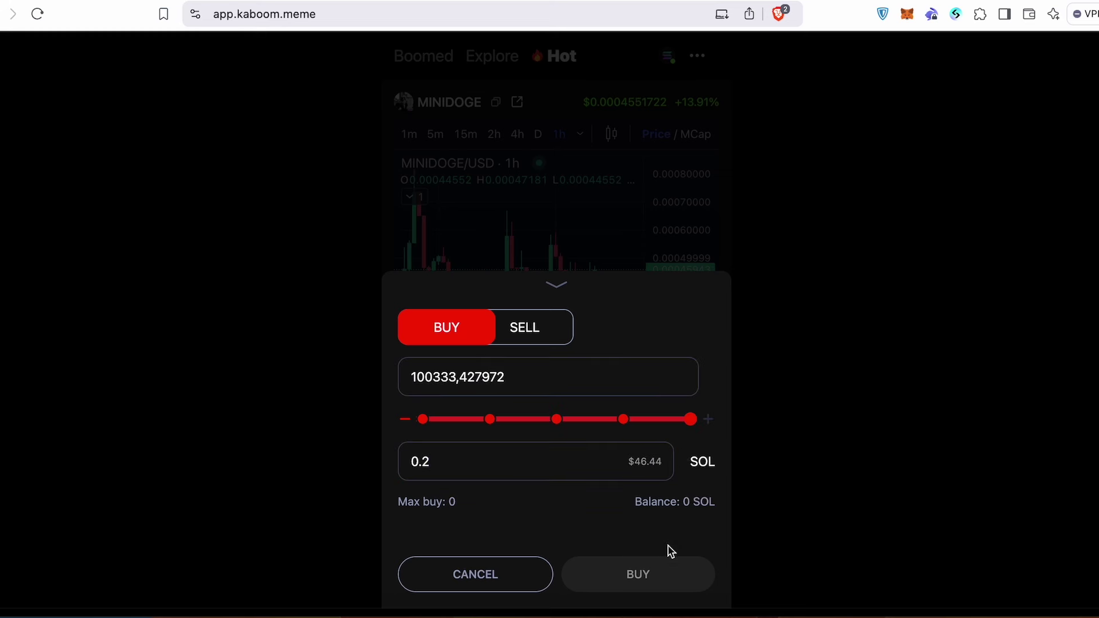
click(530, 330)
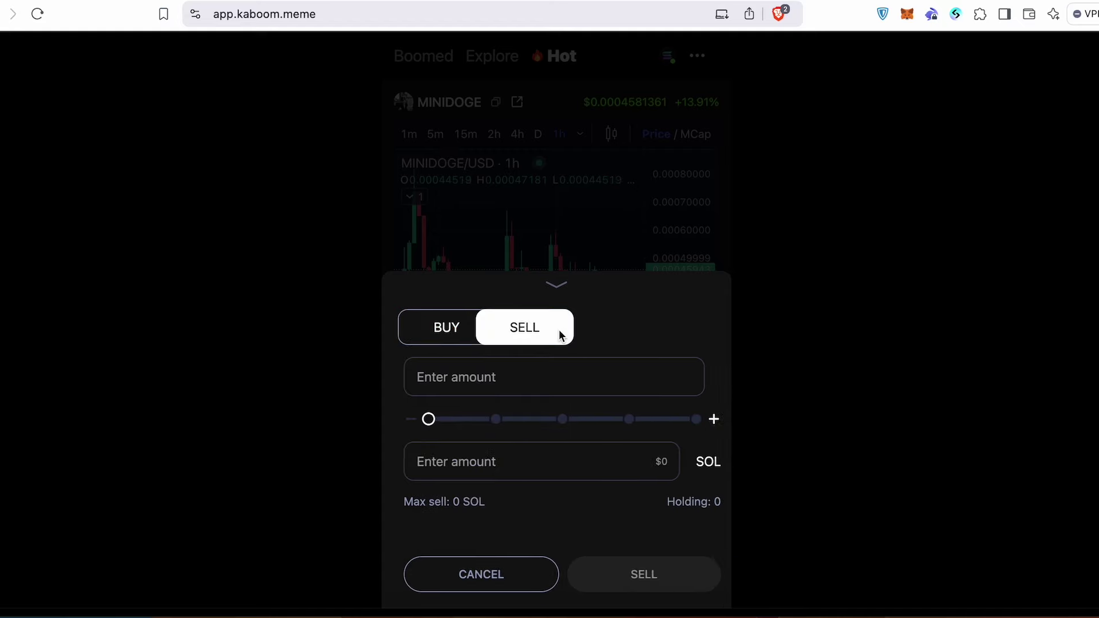
click(631, 229)
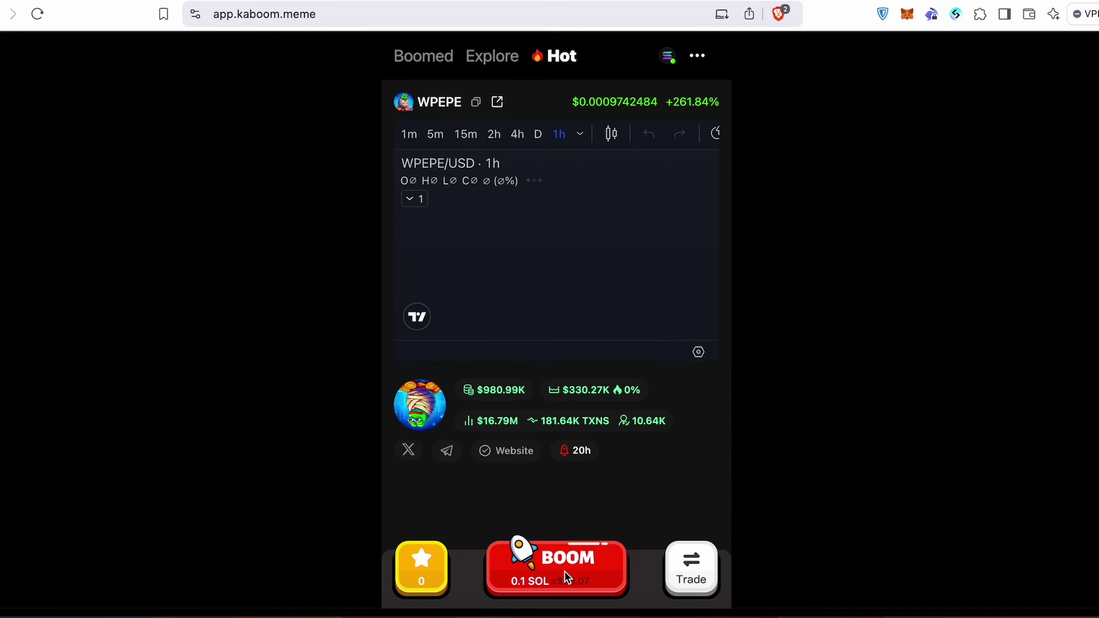
Glance at the network list, keeping Solana selected, then move the Hot feed from CHILLGUY to TRUST
scroll(639, 469, down, 2)
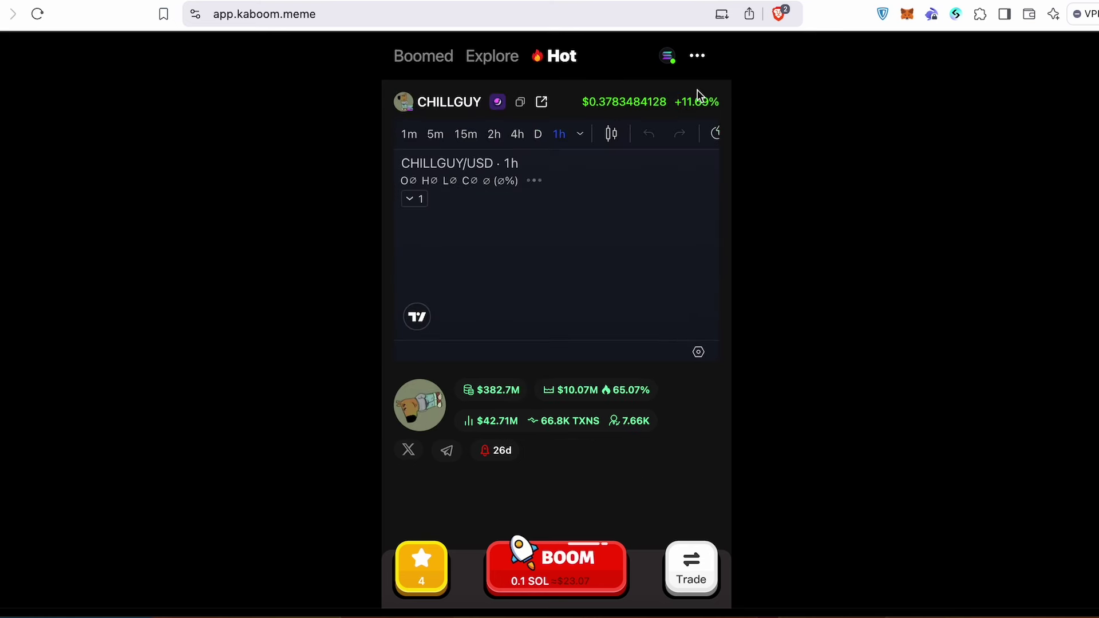
click(668, 55)
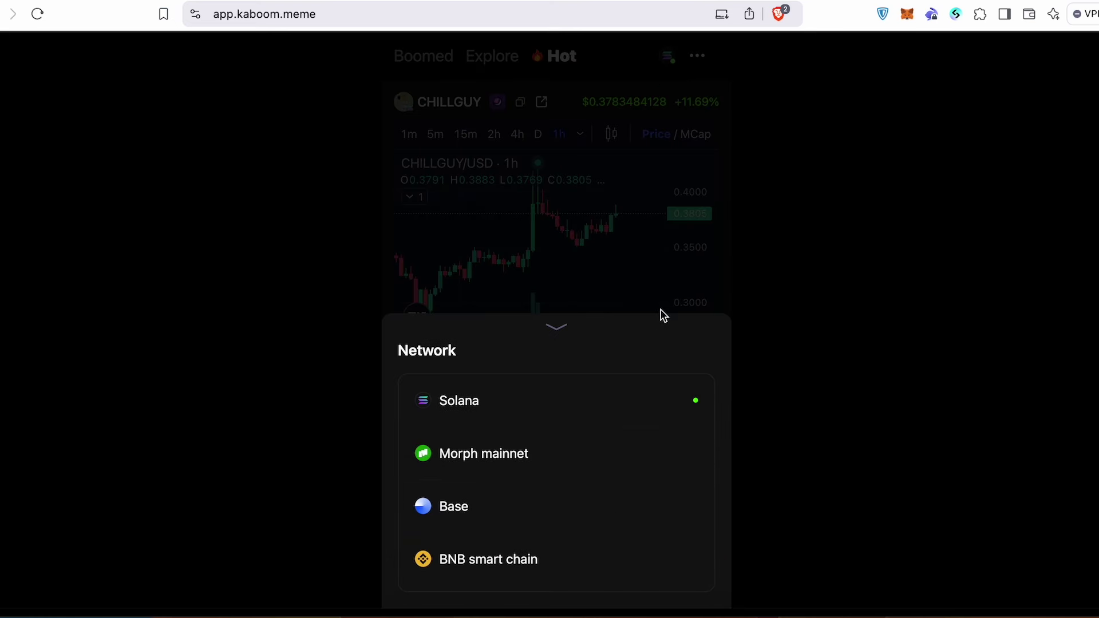
click(667, 266)
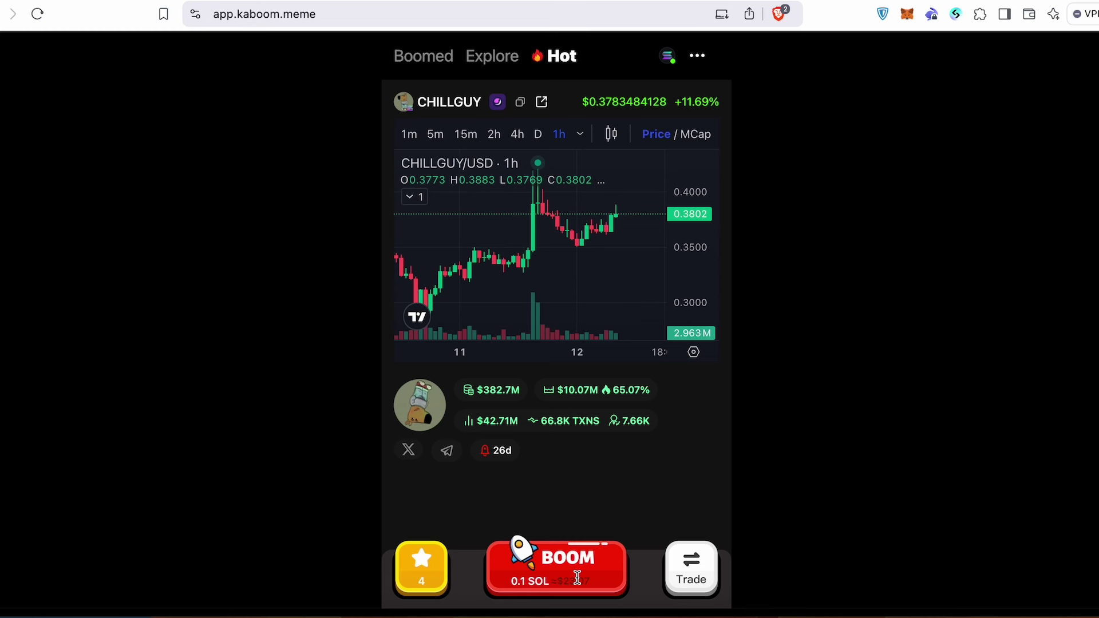
drag(586, 567, 661, 420)
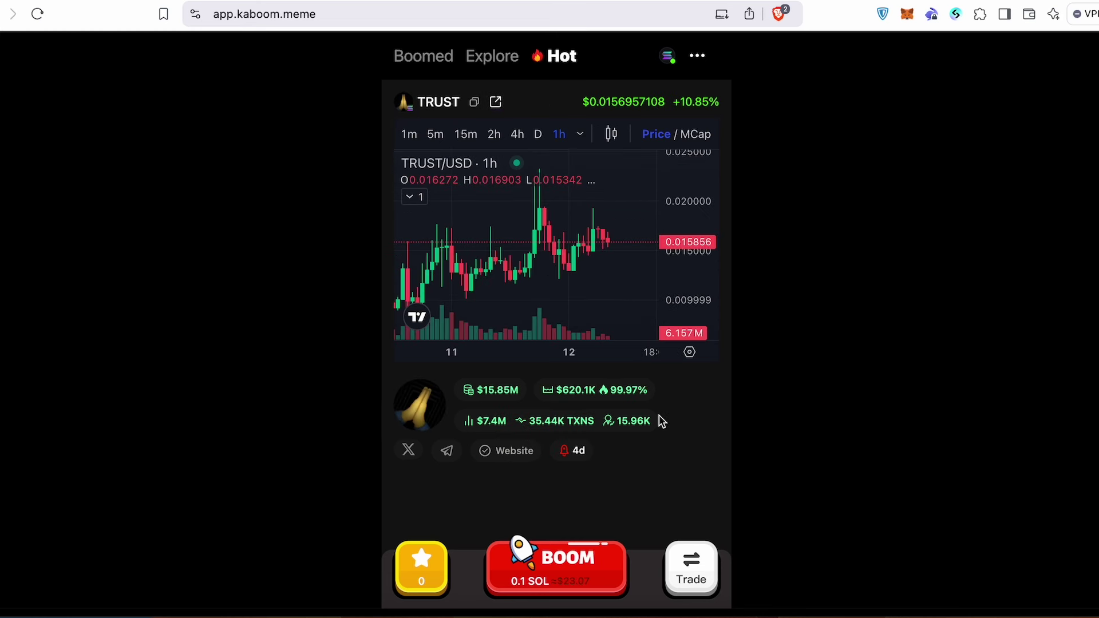